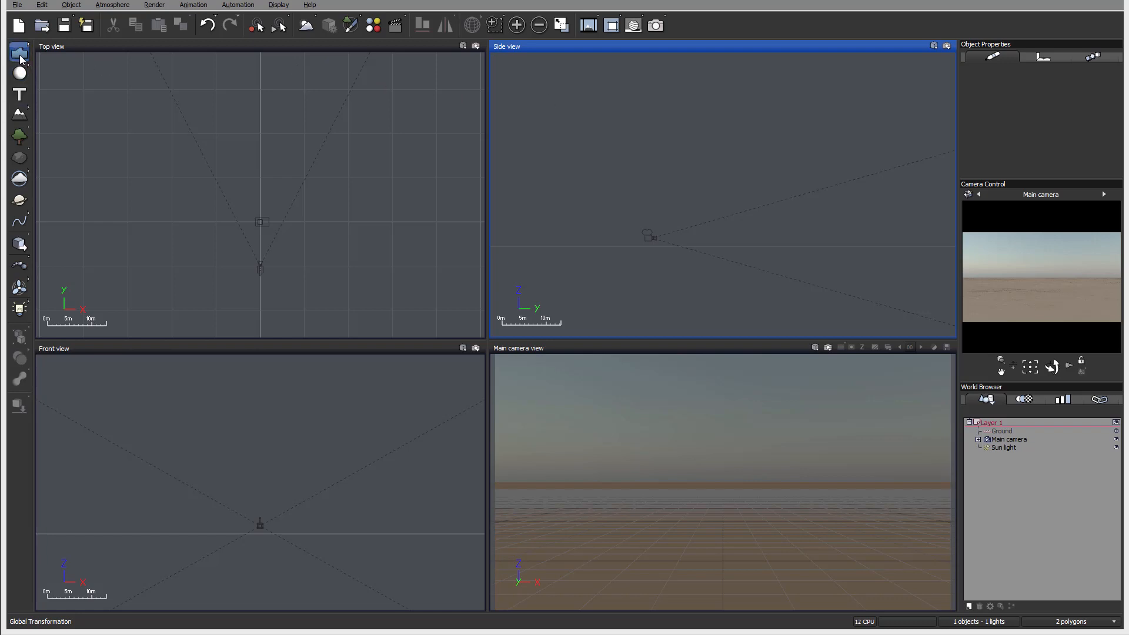
# Add an infinite sea plane to the scene
pyautogui.click(19, 53)
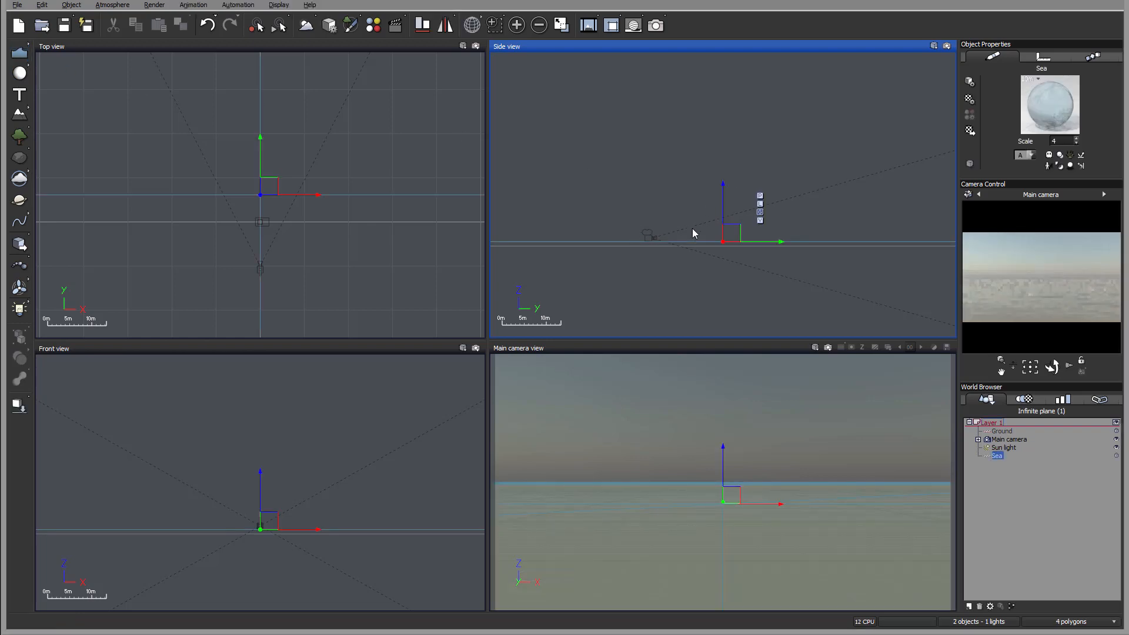
pyautogui.moveTo(714, 207); pyautogui.dragTo(710, 176, button='right')
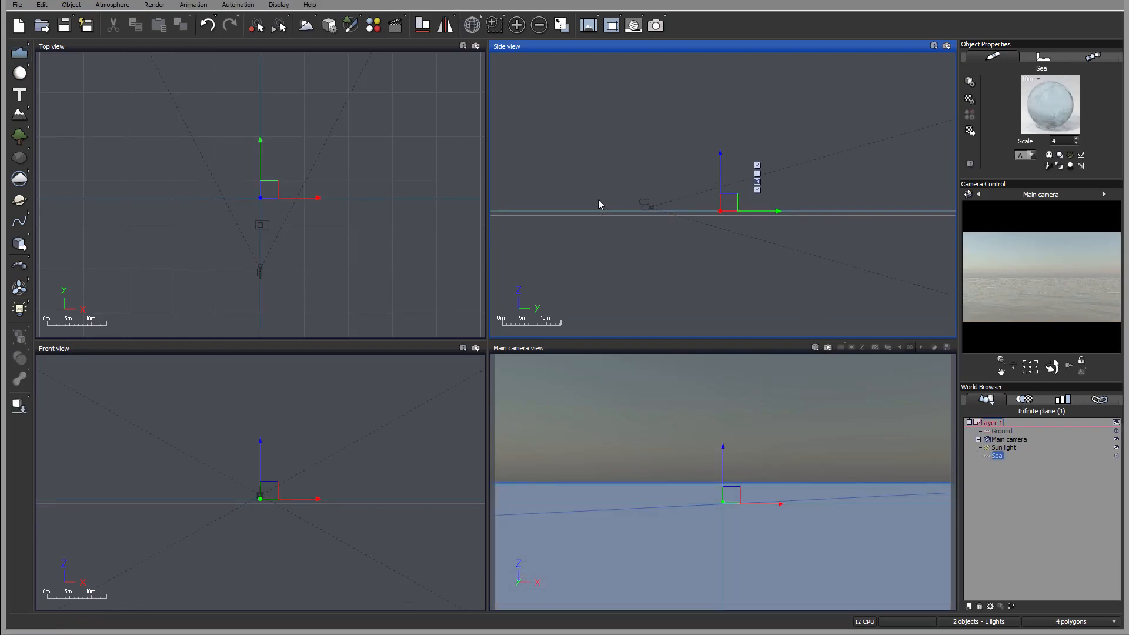
pyautogui.moveTo(852, 181); pyautogui.dragTo(844, 161, button='right')
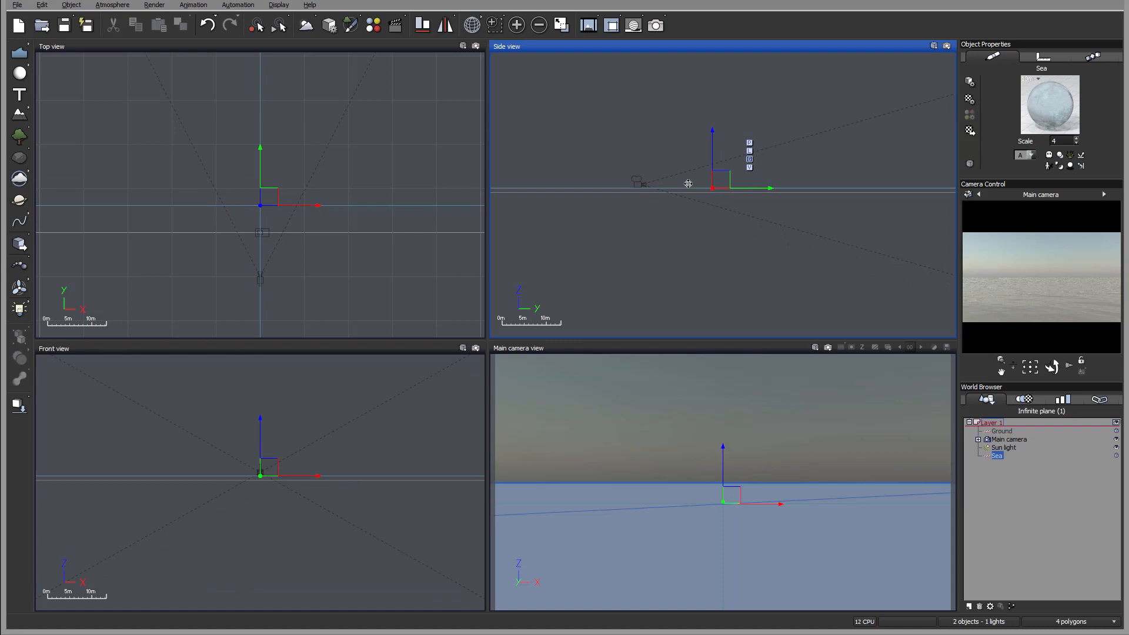
pyautogui.scroll(3, 690, 184)
pyautogui.moveTo(691, 184); pyautogui.dragTo(685, 199, button='right')
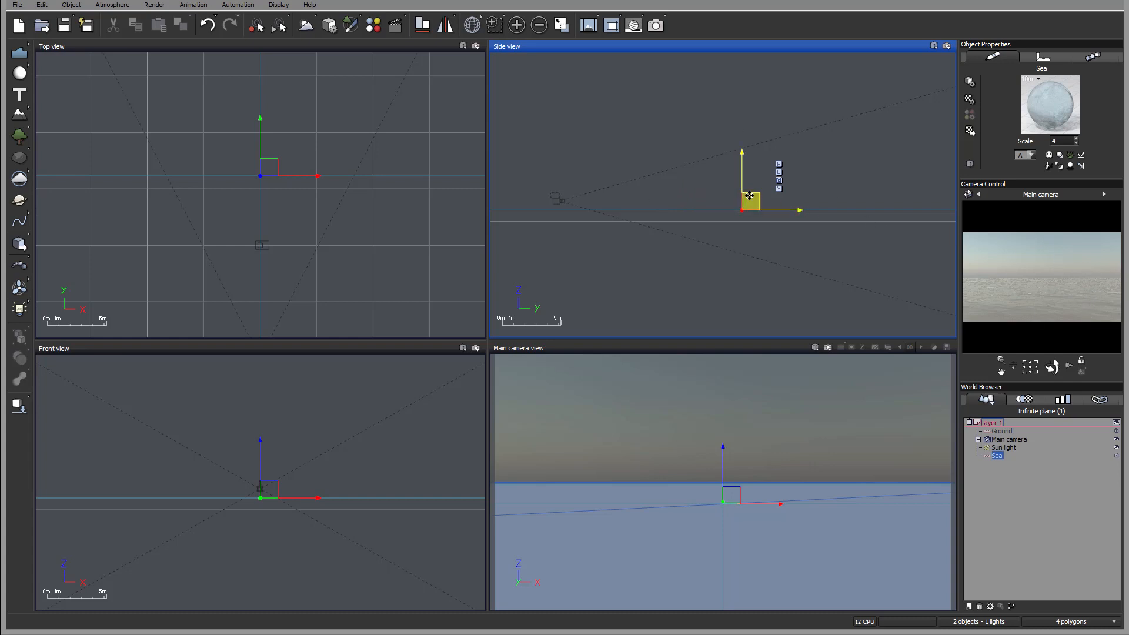
# Open the water surface options of the Sea object and enable the displaced water surface
pyautogui.click(987, 456)
pyautogui.doubleClick(989, 456)
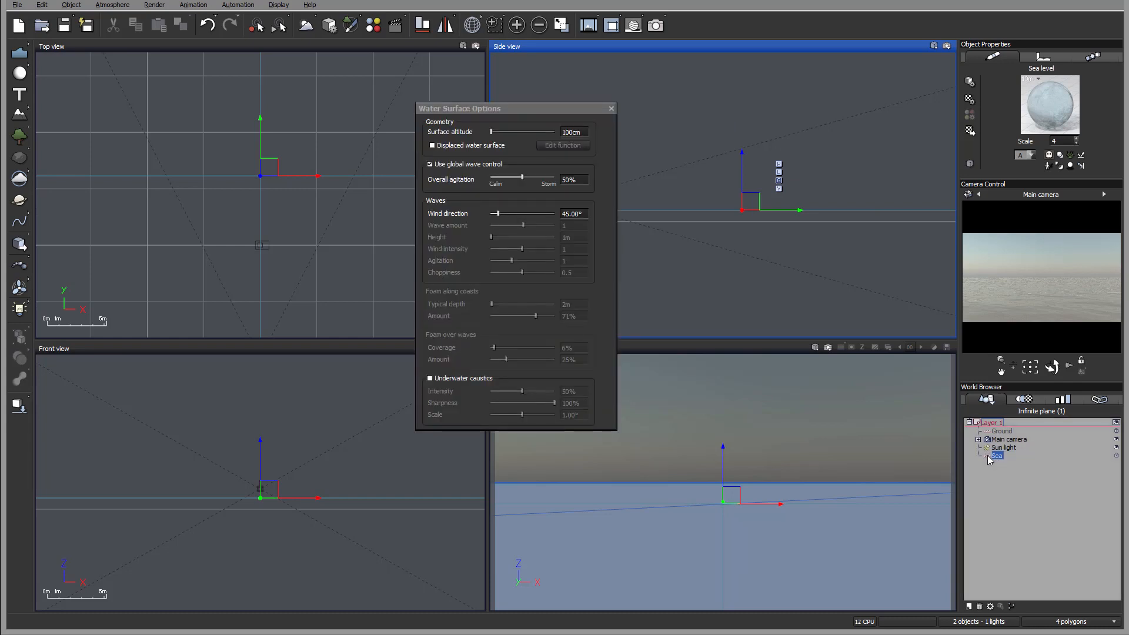
pyautogui.moveTo(460, 113); pyautogui.dragTo(509, 112)
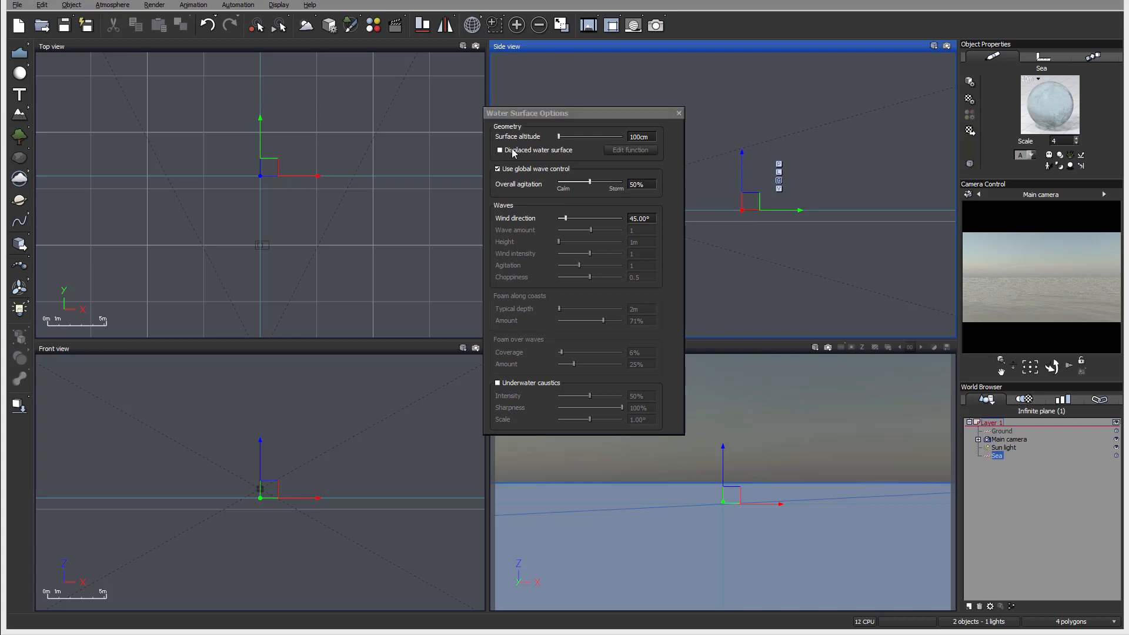
pyautogui.moveTo(569, 112); pyautogui.dragTo(370, 153)
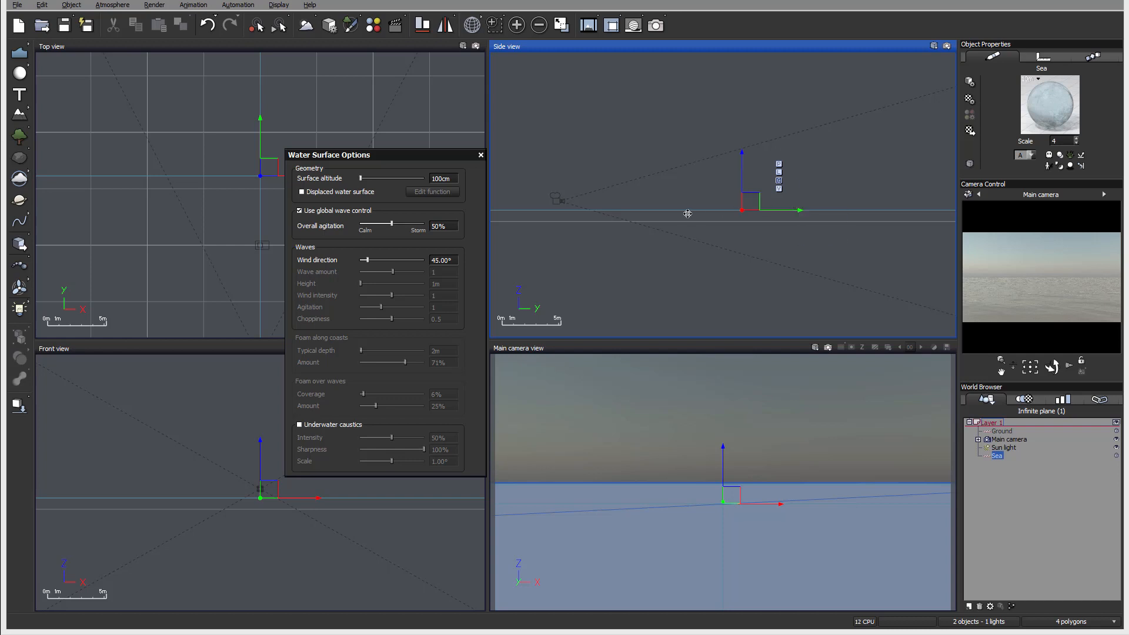
pyautogui.click(306, 191)
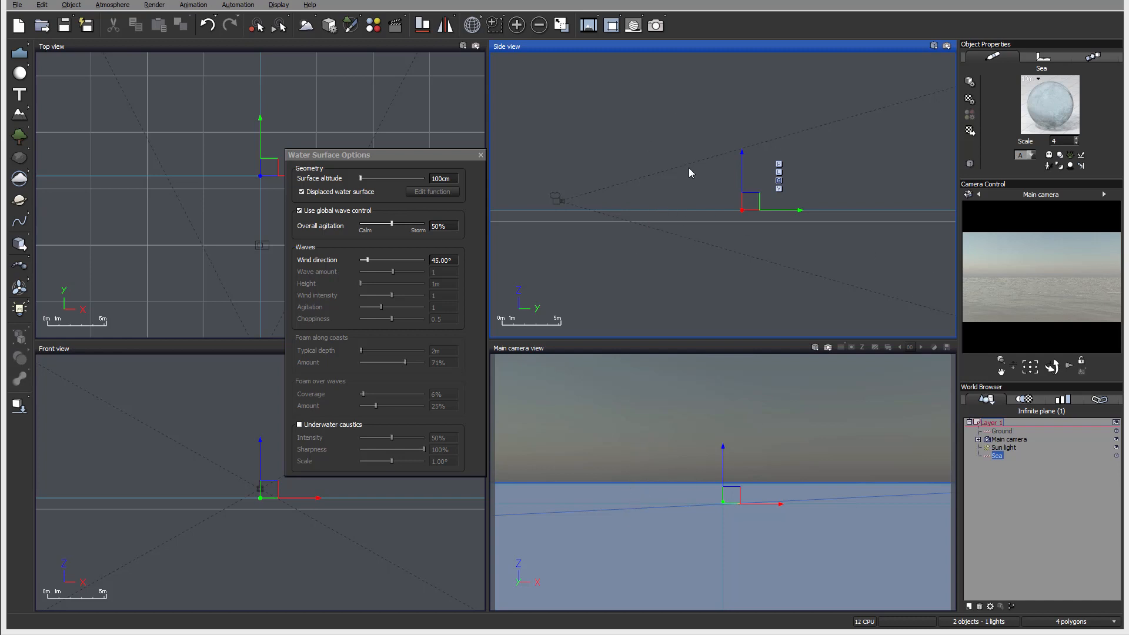
pyautogui.moveTo(392, 156); pyautogui.dragTo(412, 107)
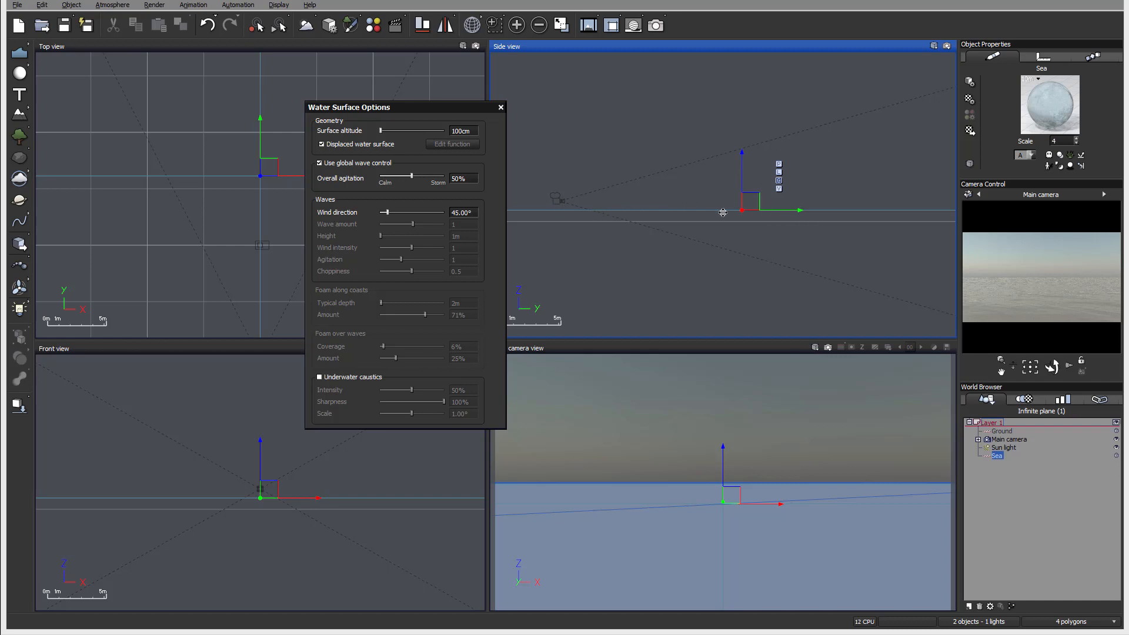
# Raise the main camera above the sea in the side view to a height of 2.8 m, closing its advanced options
pyautogui.moveTo(556, 181); pyautogui.dragTo(645, 171, button='right')
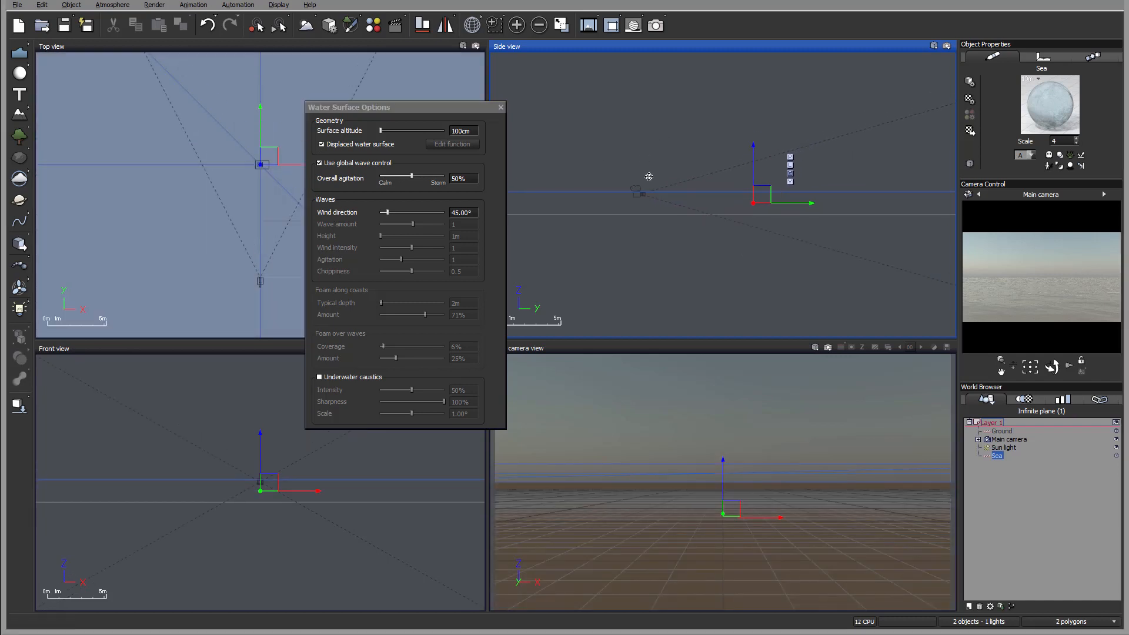
pyautogui.click(1013, 441)
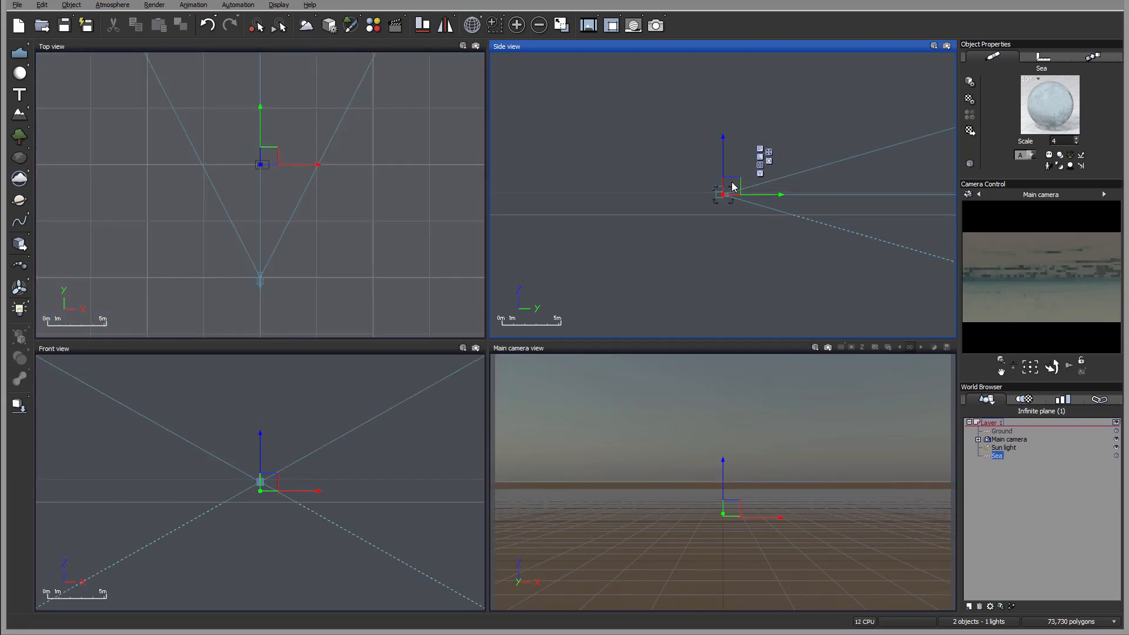
pyautogui.doubleClick(729, 187)
pyautogui.moveTo(729, 172); pyautogui.dragTo(729, 170)
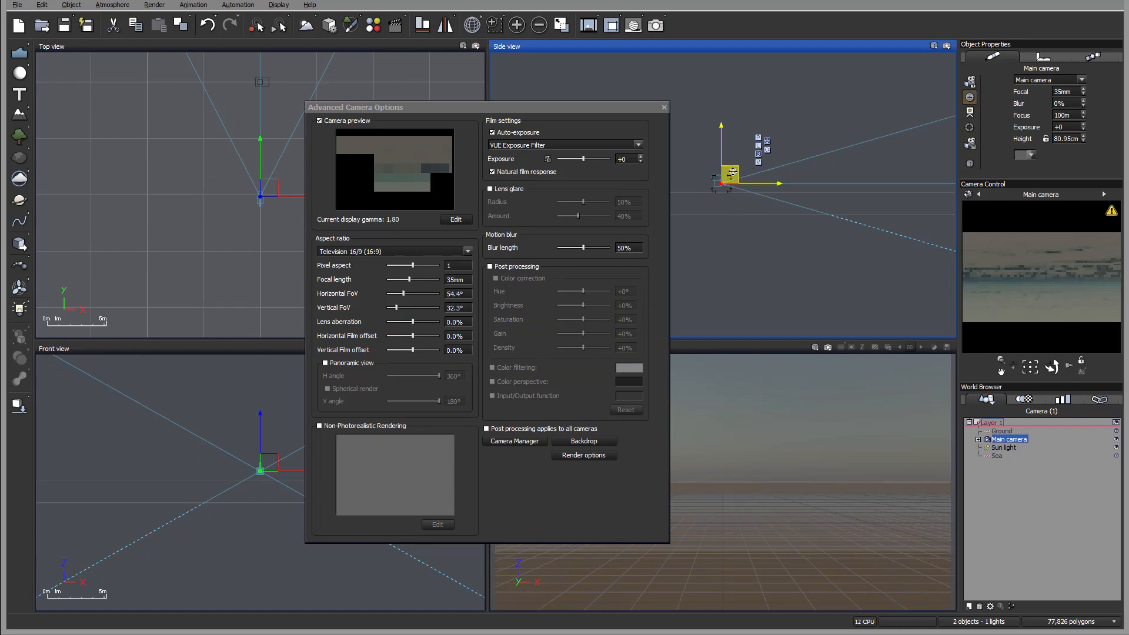
pyautogui.moveTo(732, 177); pyautogui.dragTo(732, 164)
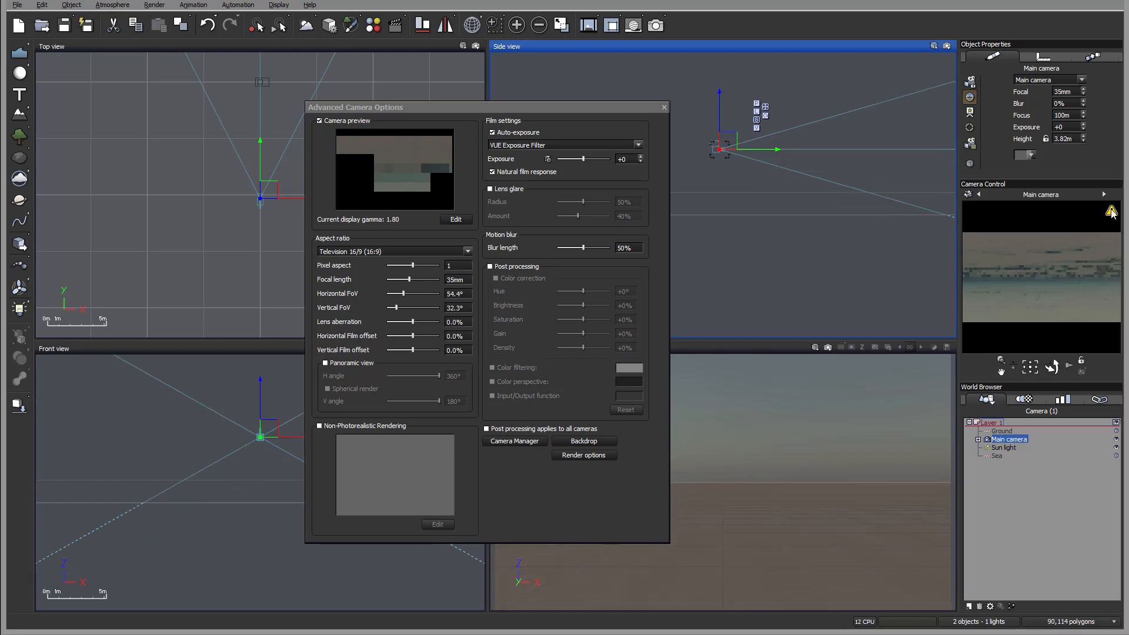
pyautogui.moveTo(806, 186); pyautogui.dragTo(835, 291, button='right')
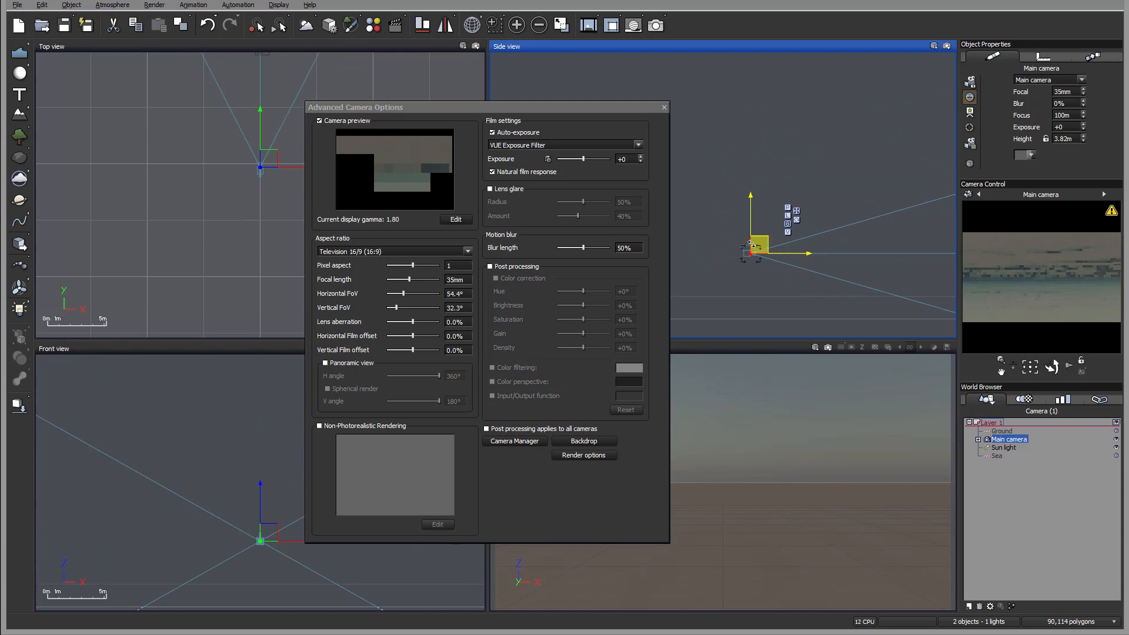
pyautogui.moveTo(750, 254); pyautogui.dragTo(654, 234)
pyautogui.moveTo(637, 106); pyautogui.dragTo(503, 63)
pyautogui.click(529, 63)
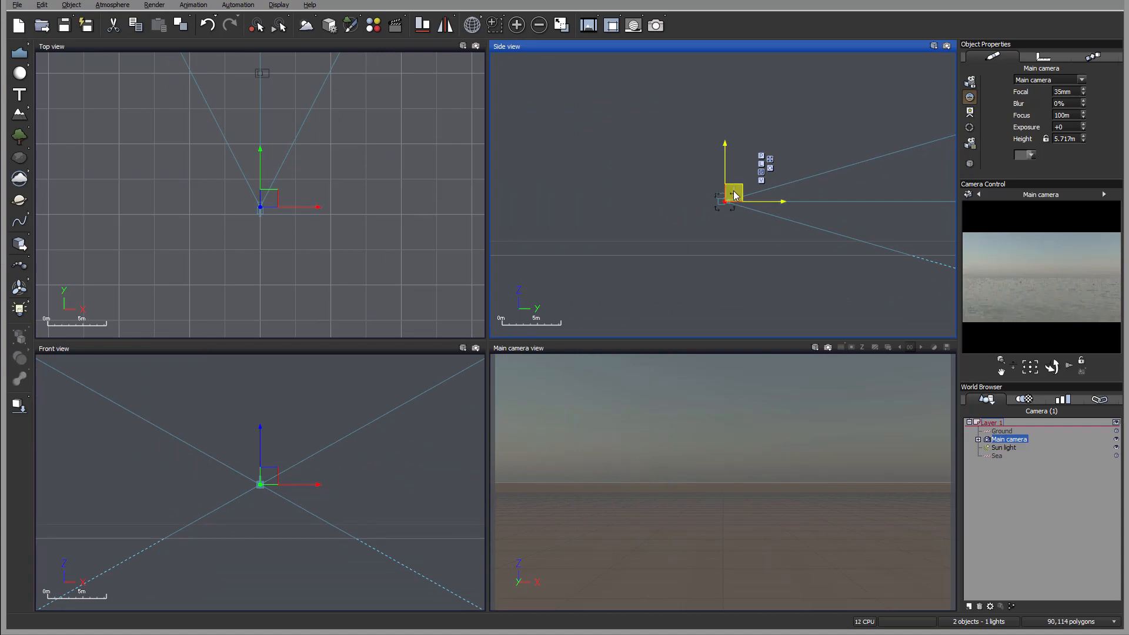
pyautogui.moveTo(732, 192); pyautogui.dragTo(721, 224)
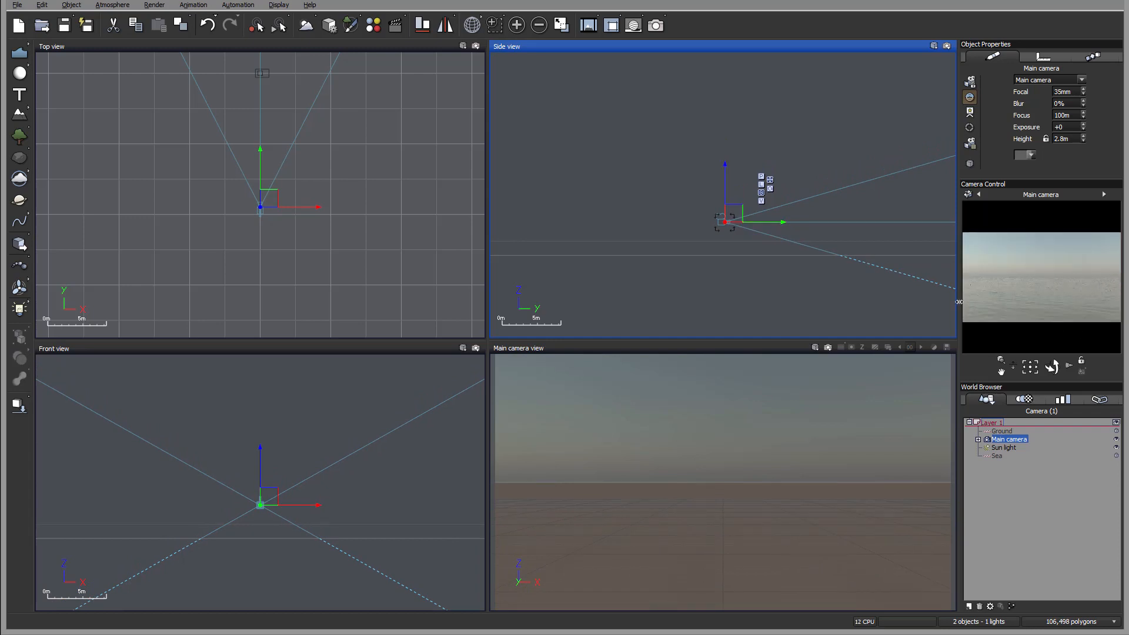
# Reopen the Sea object's water surface options and disable the displaced water surface
pyautogui.click(995, 457)
pyautogui.rightClick(995, 457)
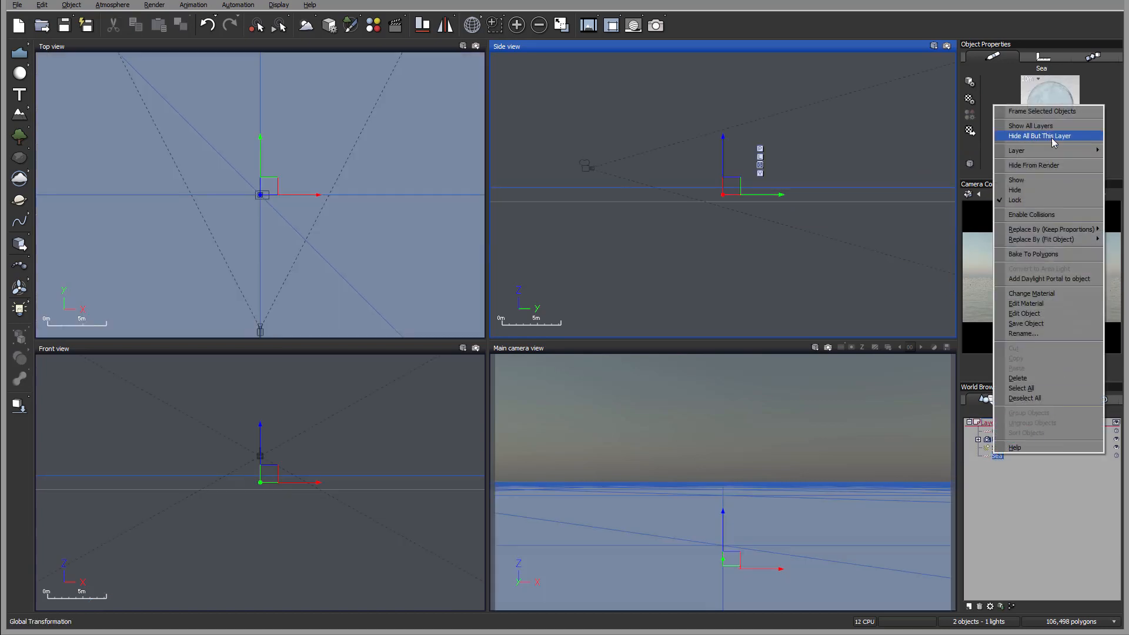
pyautogui.click(1053, 315)
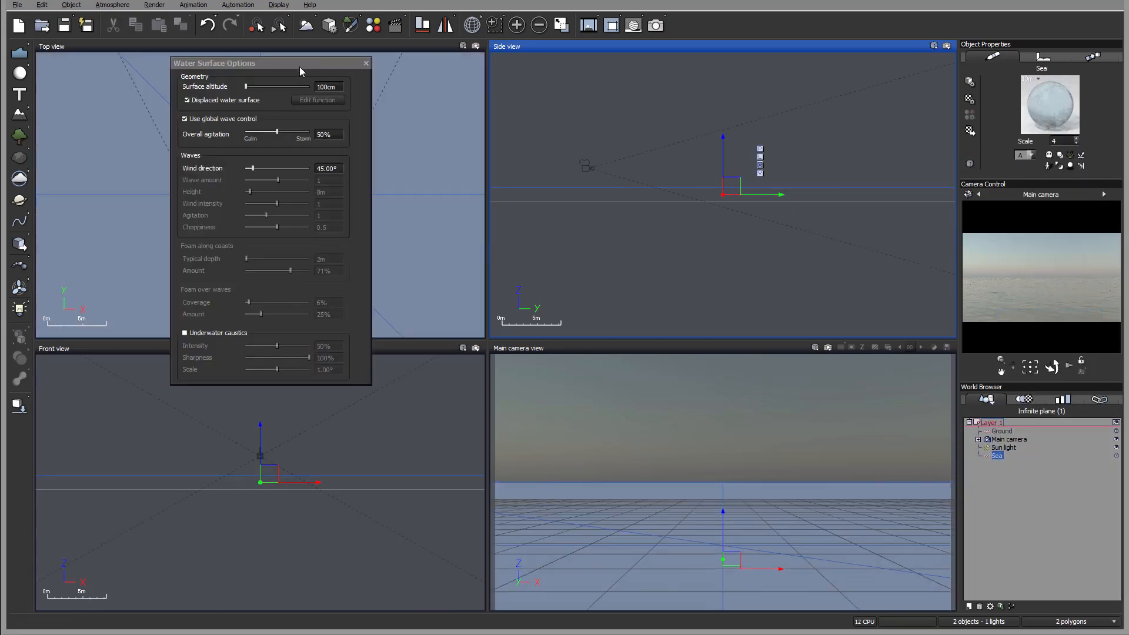
pyautogui.moveTo(294, 66); pyautogui.dragTo(602, 155)
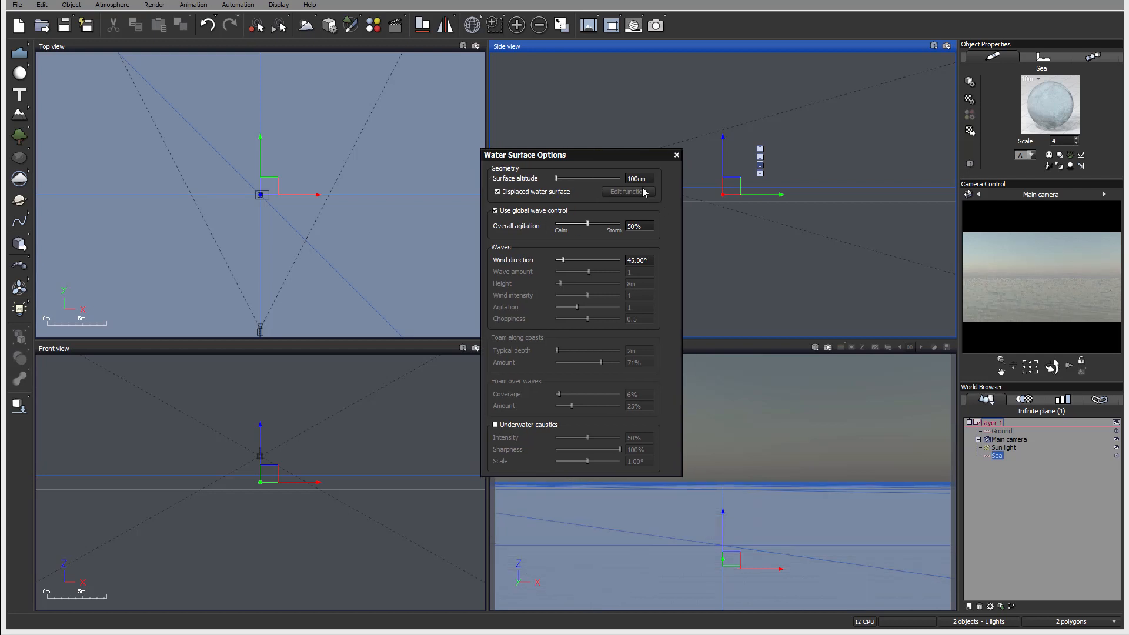
pyautogui.click(498, 192)
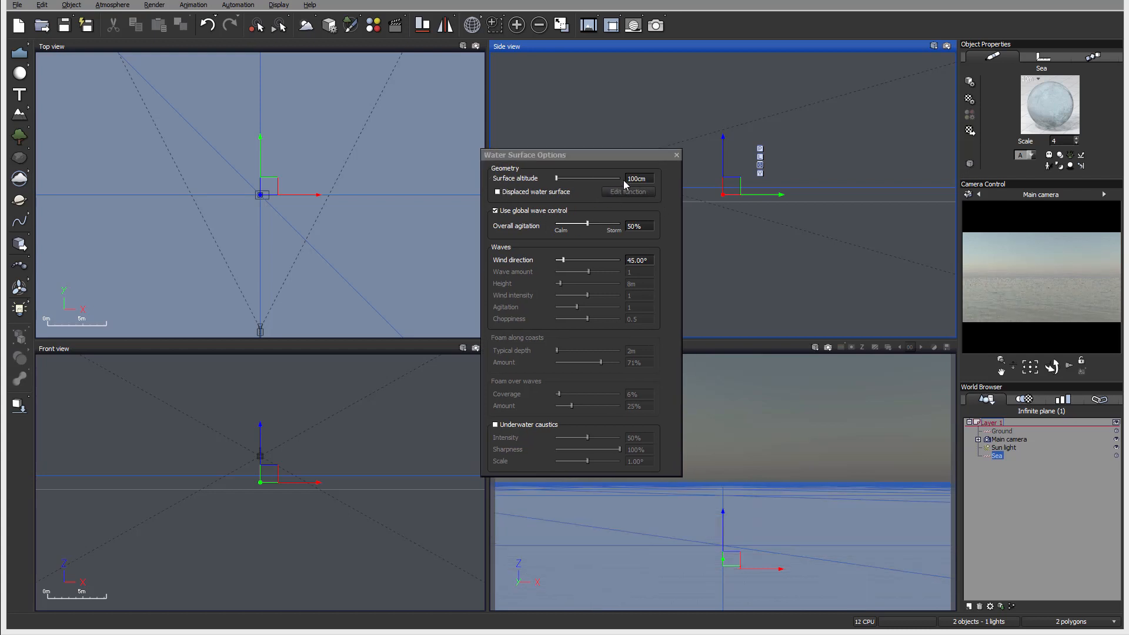
pyautogui.moveTo(563, 161); pyautogui.dragTo(482, 166)
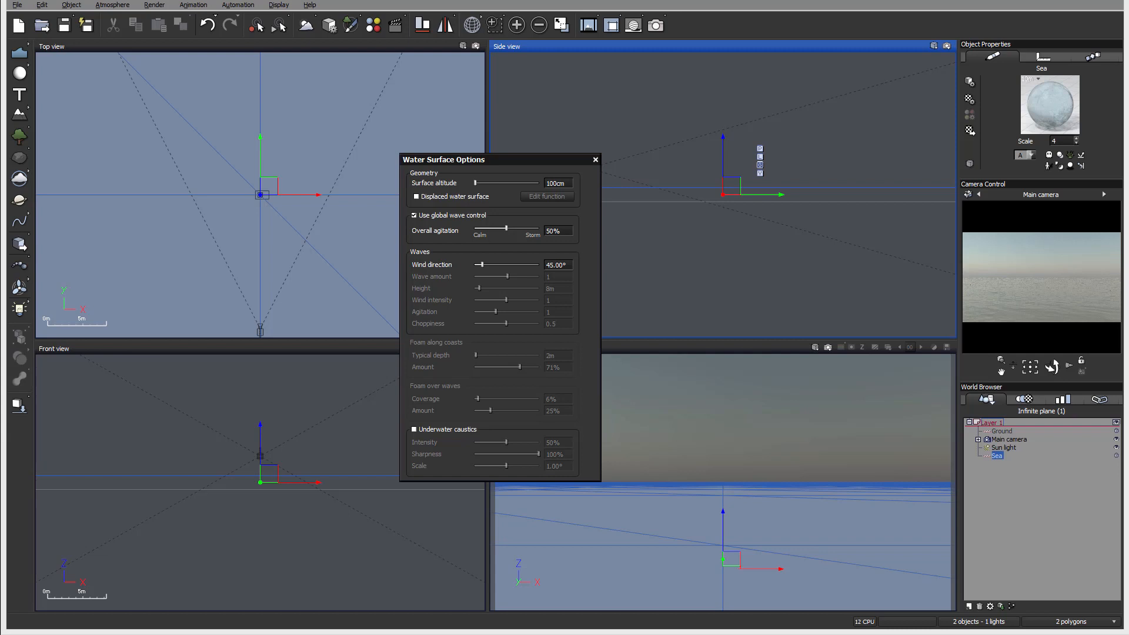
pyautogui.moveTo(505, 162); pyautogui.dragTo(520, 165)
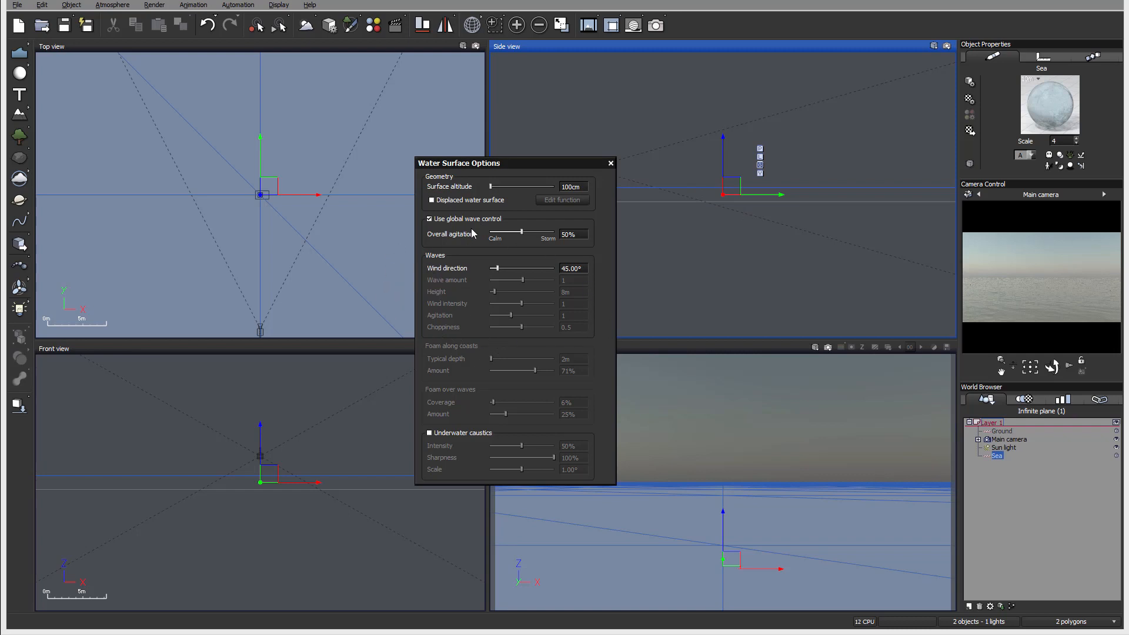
# Disable global wave control, then set the wind direction to 90° and the wave amount to 4.94
pyautogui.click(442, 220)
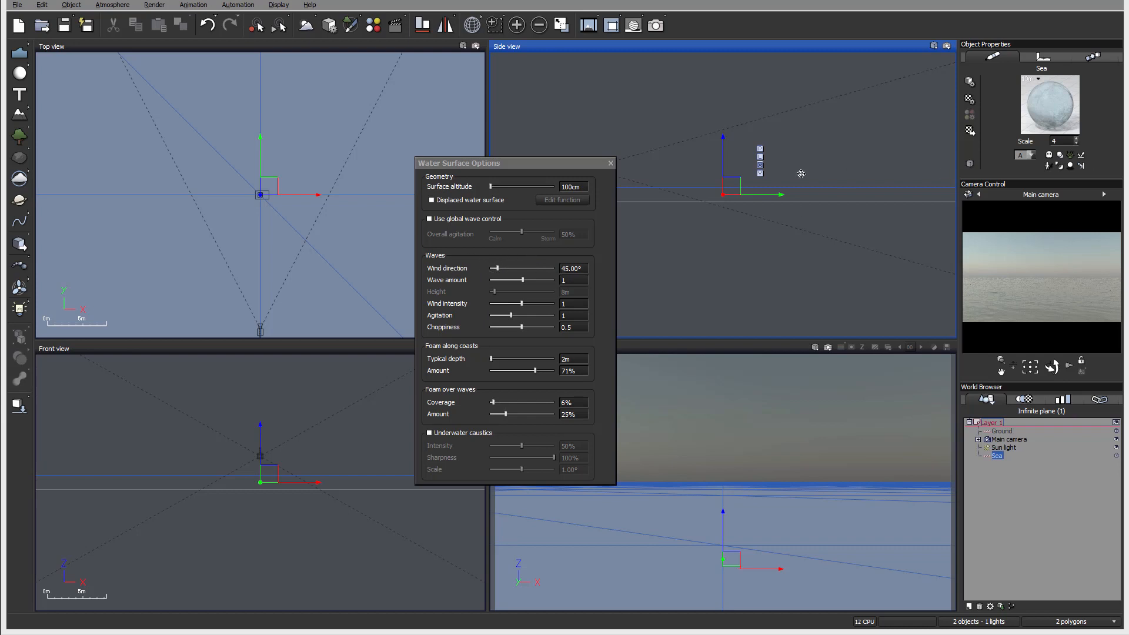
pyautogui.doubleClick(581, 268)
pyautogui.write('90')
pyautogui.moveTo(522, 281); pyautogui.dragTo(536, 280)
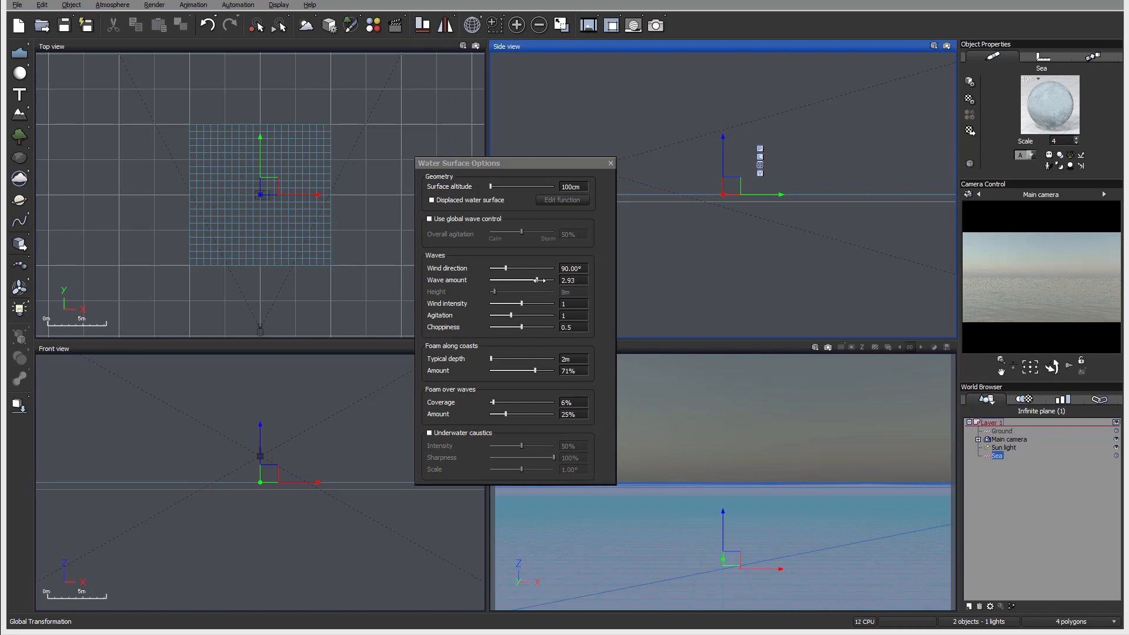
pyautogui.moveTo(536, 280)
pyautogui.mouseDown()
pyautogui.moveTo(500, 281)
pyautogui.moveTo(544, 280)
pyautogui.mouseUp()
# Enable the displaced water surface and toggle global wave control on and back off
pyautogui.click(435, 201)
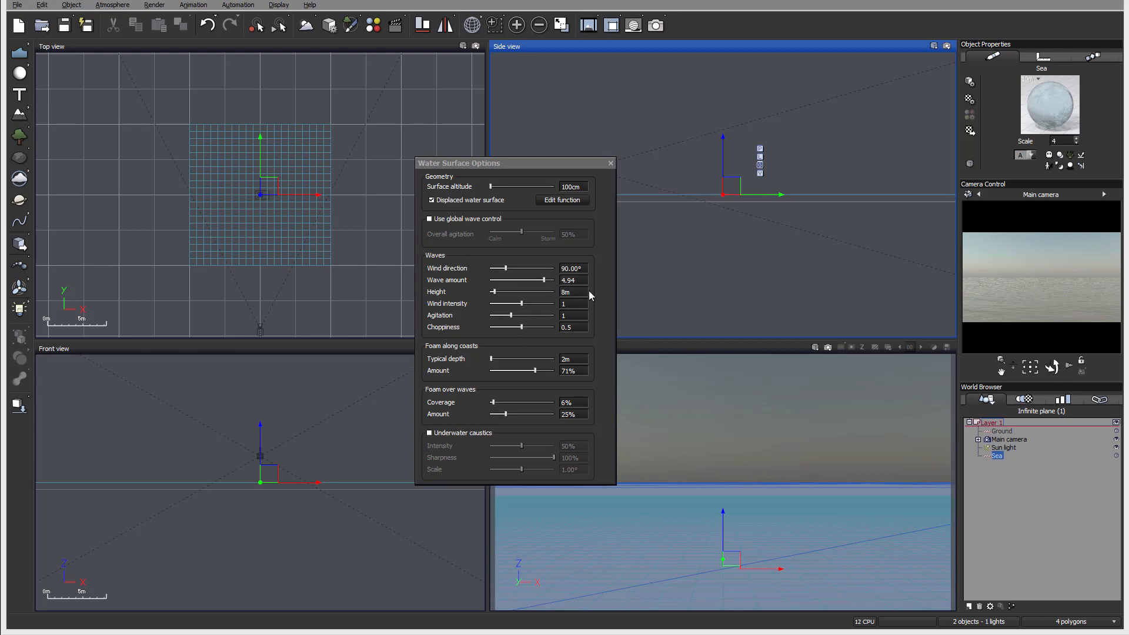
pyautogui.click(430, 219)
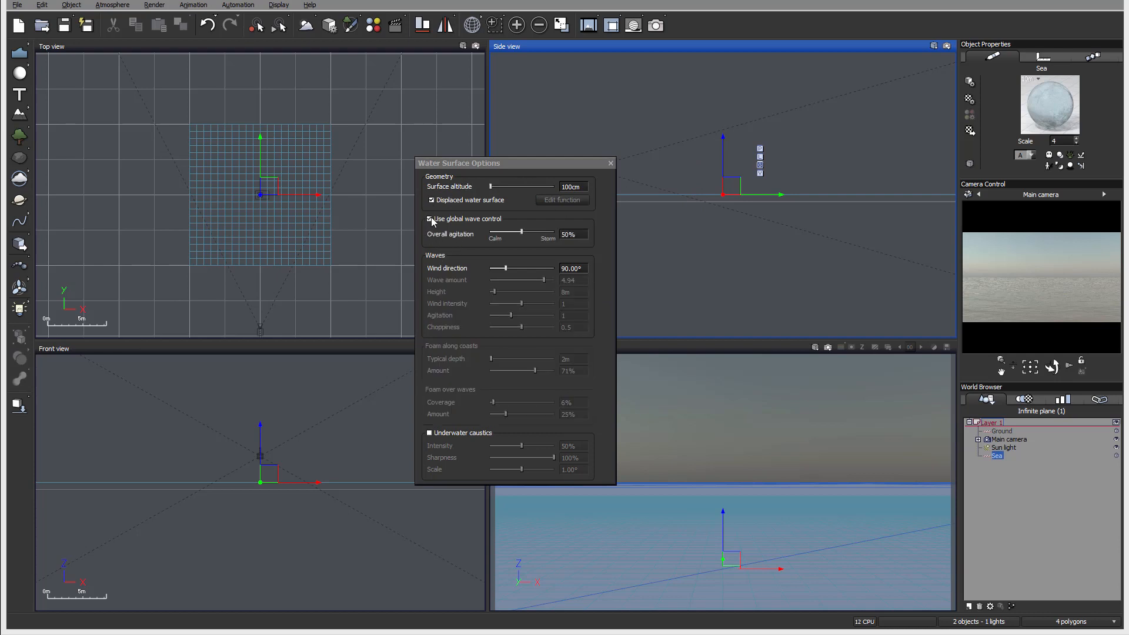
pyautogui.click(445, 220)
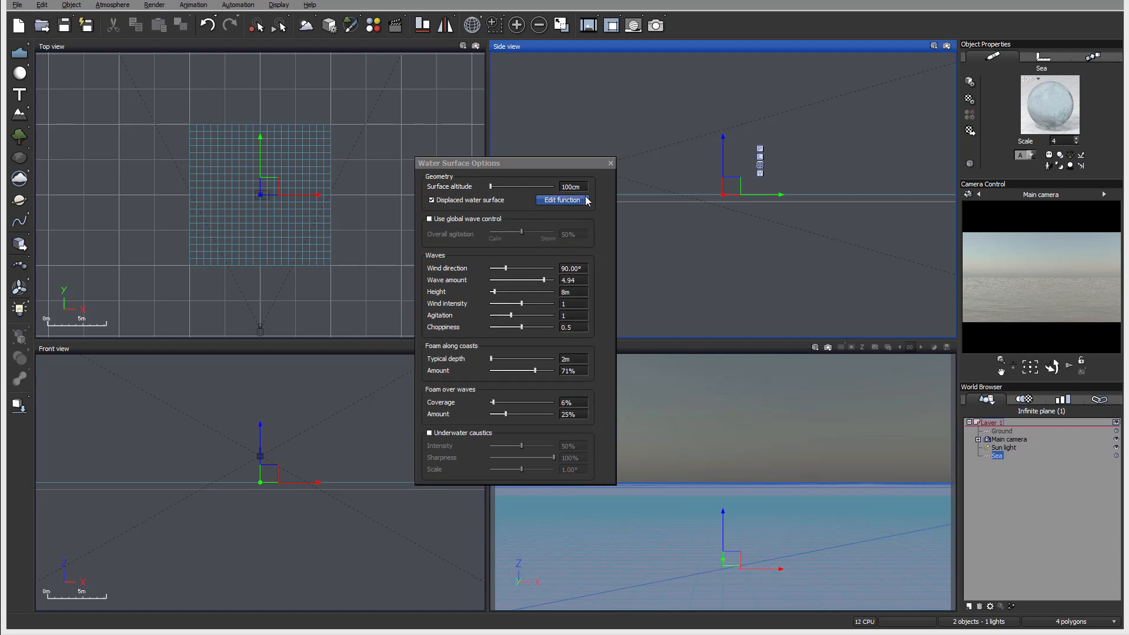
# Examine the water displacement function's graph, spreading apart its Time, Waves and Altitude nodes, and leave the editor without applying changes
pyautogui.click(552, 201)
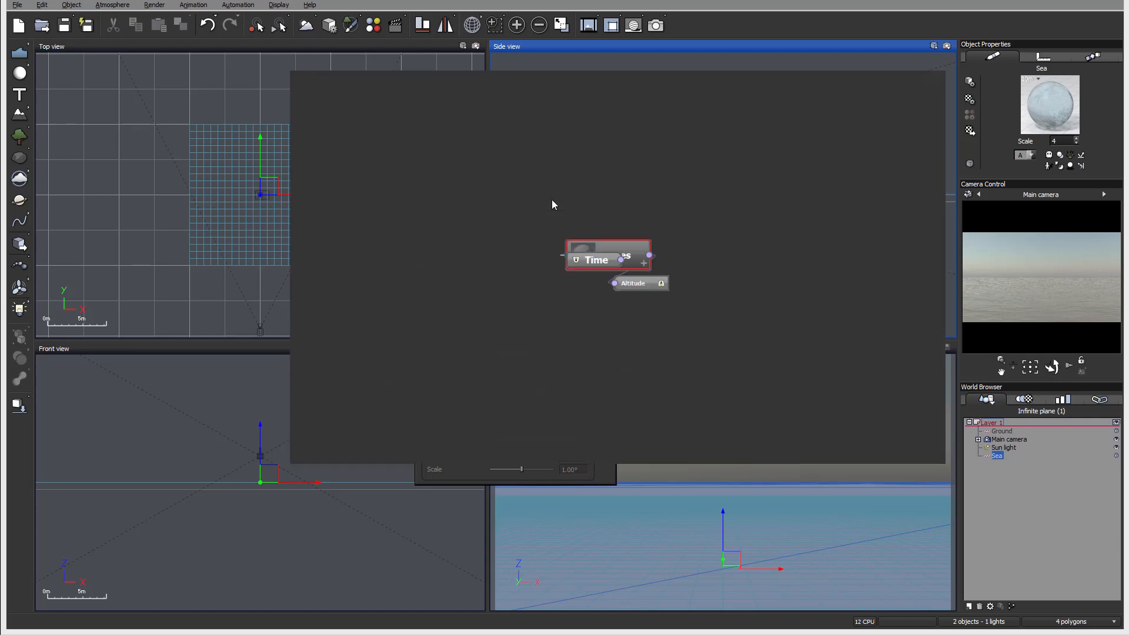
pyautogui.moveTo(592, 259); pyautogui.dragTo(416, 241)
pyautogui.moveTo(638, 287); pyautogui.dragTo(801, 271)
pyautogui.moveTo(601, 255); pyautogui.dragTo(615, 208)
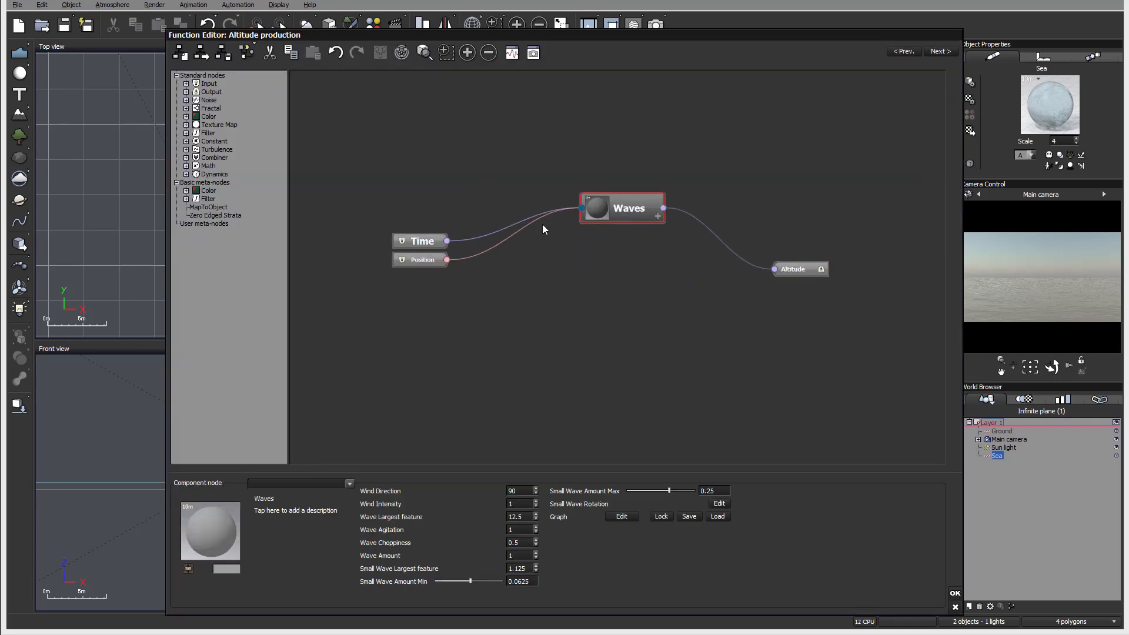
pyautogui.moveTo(411, 241); pyautogui.dragTo(417, 178)
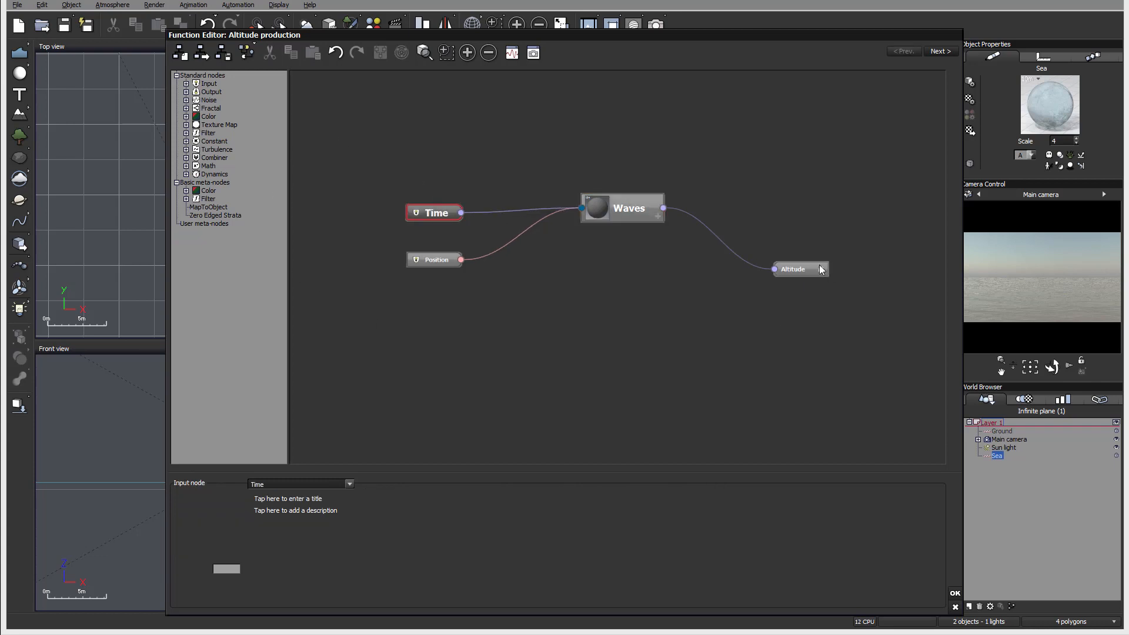
pyautogui.click(955, 606)
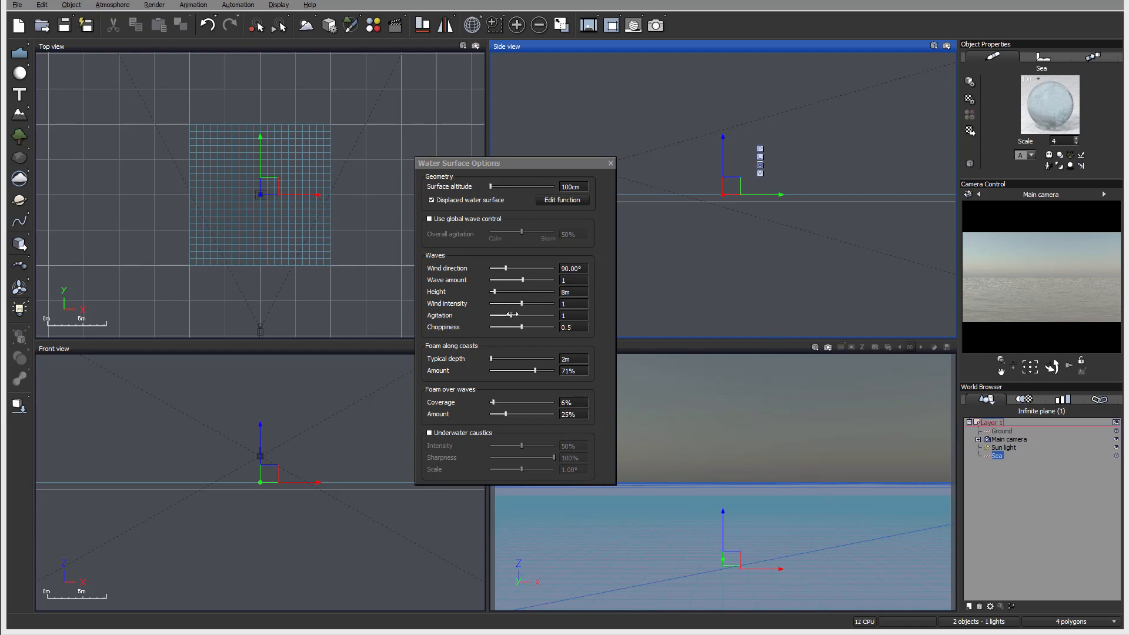
# Set the wave agitation to 1.44 and the choppiness to 0.66
pyautogui.moveTo(511, 315); pyautogui.dragTo(504, 315)
pyautogui.moveTo(504, 316); pyautogui.dragTo(536, 314)
pyautogui.moveTo(522, 326)
pyautogui.mouseDown()
pyautogui.moveTo(533, 328)
pyautogui.moveTo(512, 328)
pyautogui.mouseUp()
pyautogui.moveTo(507, 327); pyautogui.dragTo(536, 328)
pyautogui.moveTo(577, 163); pyautogui.dragTo(560, 142)
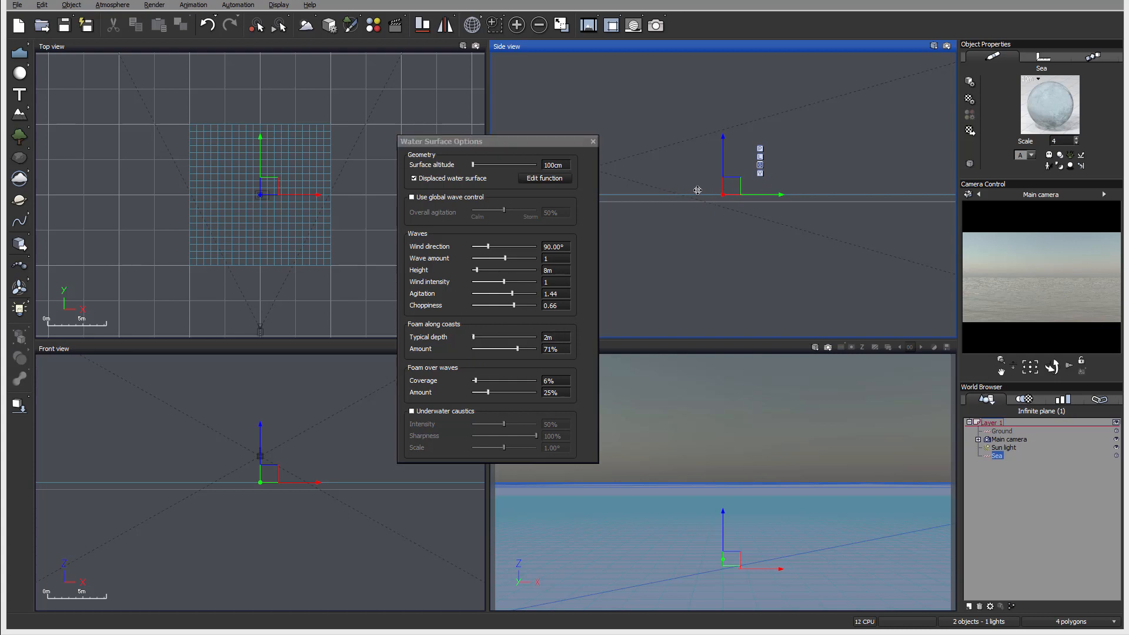
# Set the coastal foam's typical depth to 30.44 m and the coverage of foam over waves to 100%
pyautogui.click(554, 350)
pyautogui.click(472, 336)
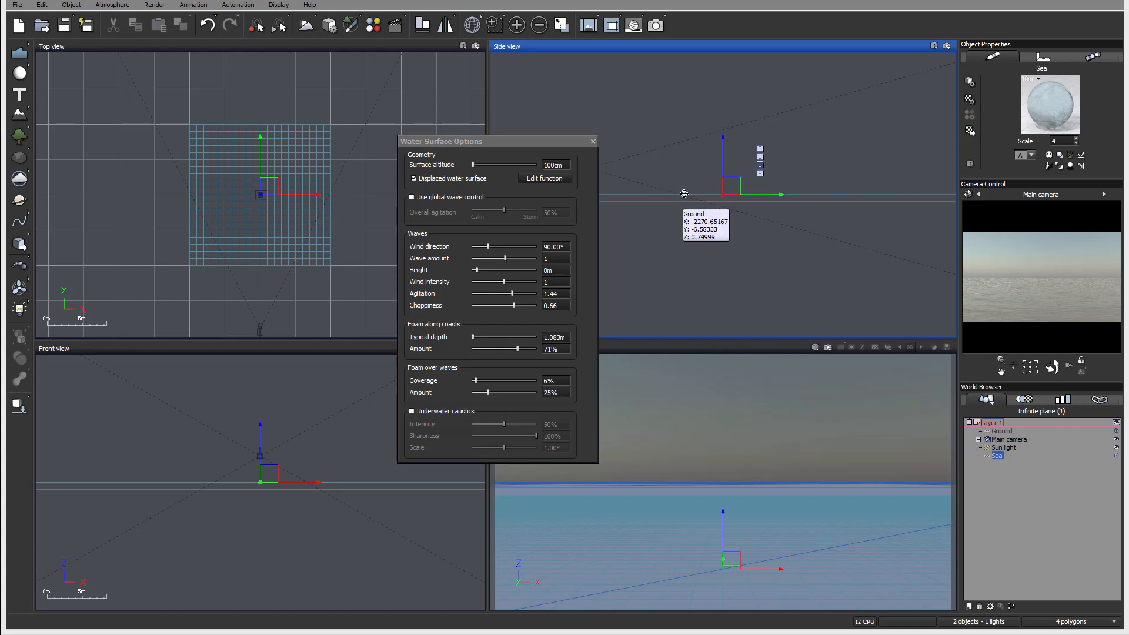
pyautogui.moveTo(485, 335); pyautogui.dragTo(505, 336)
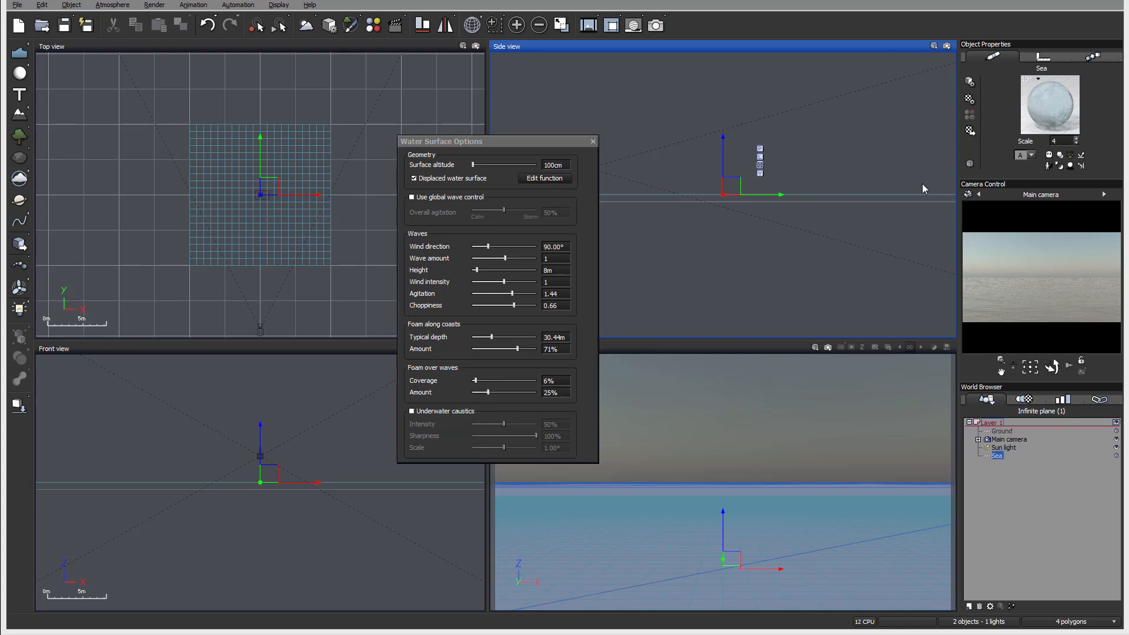
pyautogui.moveTo(474, 380); pyautogui.dragTo(538, 381)
pyautogui.click(535, 380)
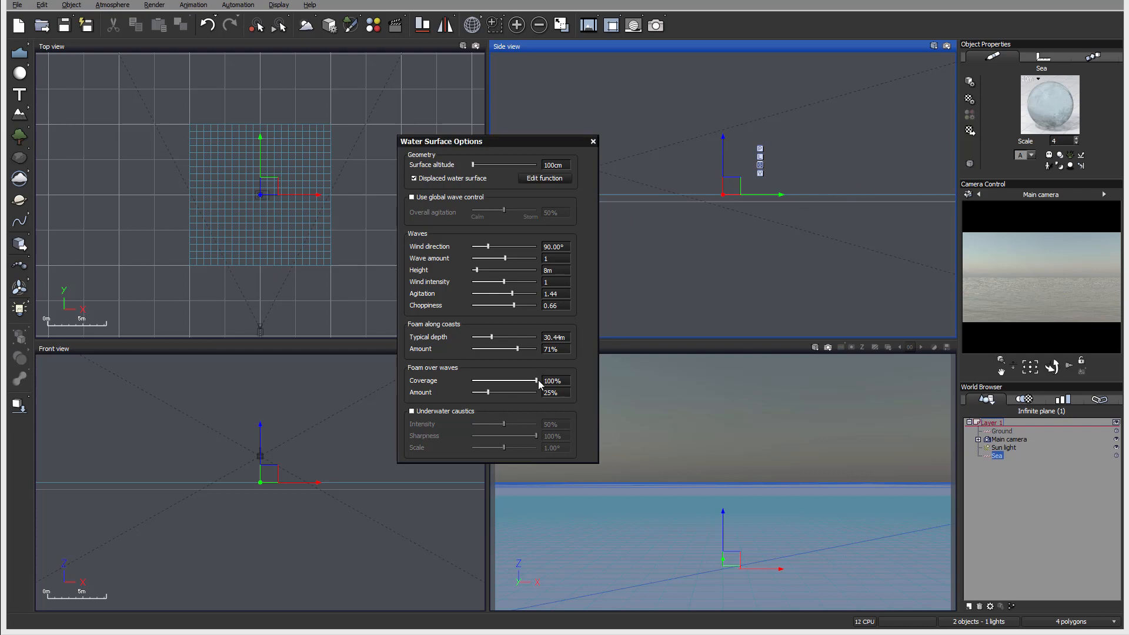
# Set the coverage of foam over waves to 17% and enable underwater caustics with reduced sharpness
pyautogui.moveTo(538, 380); pyautogui.dragTo(488, 371)
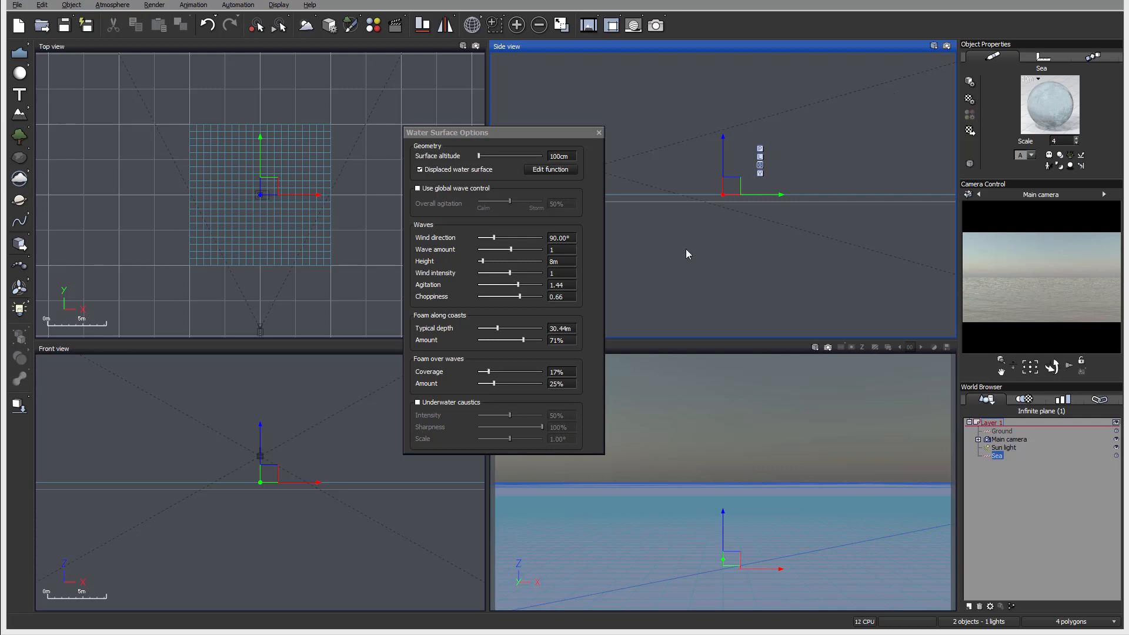
pyautogui.click(417, 402)
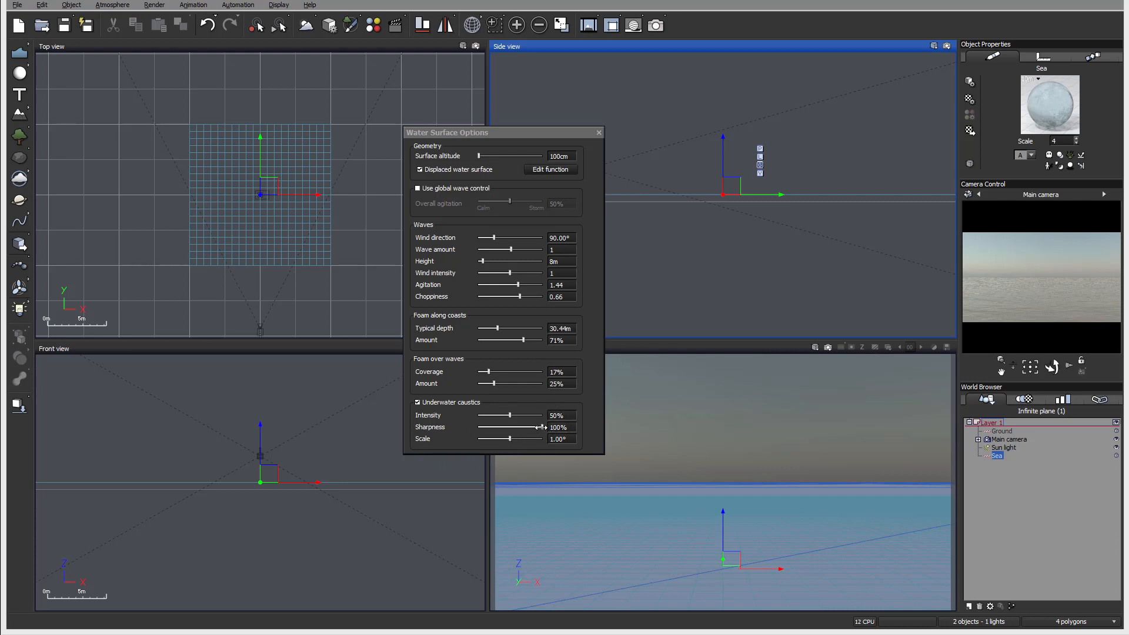
pyautogui.moveTo(538, 428); pyautogui.dragTo(521, 427)
pyautogui.click(599, 132)
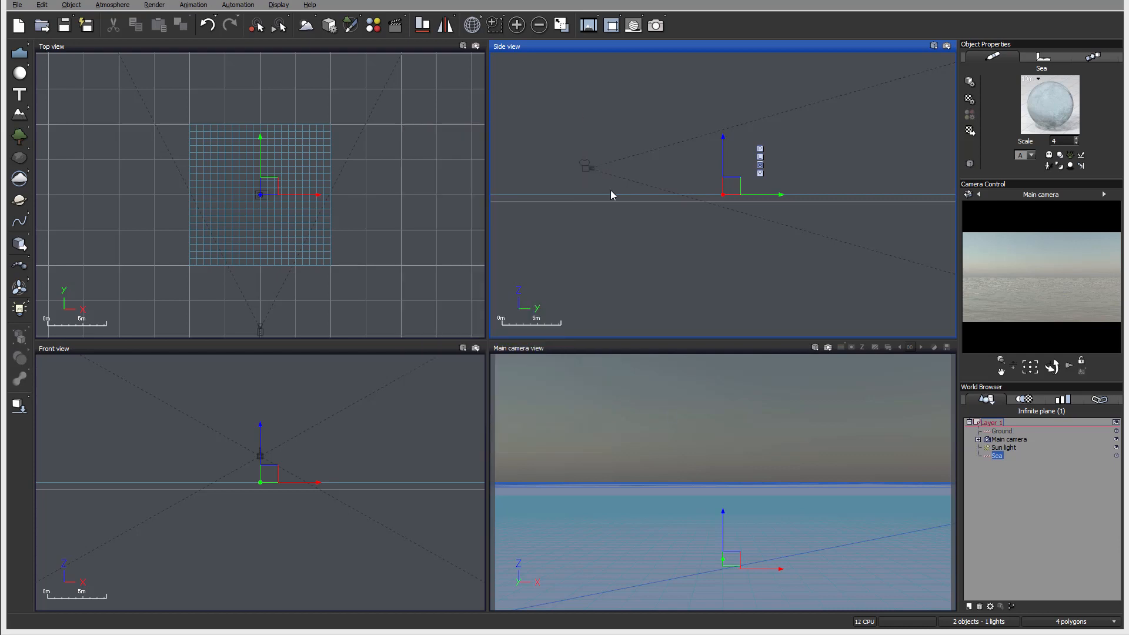
# Examine the sea material's Foam and Default water layers, including their color and alpha settings and the water's transparency and absorption modes
pyautogui.click(999, 456)
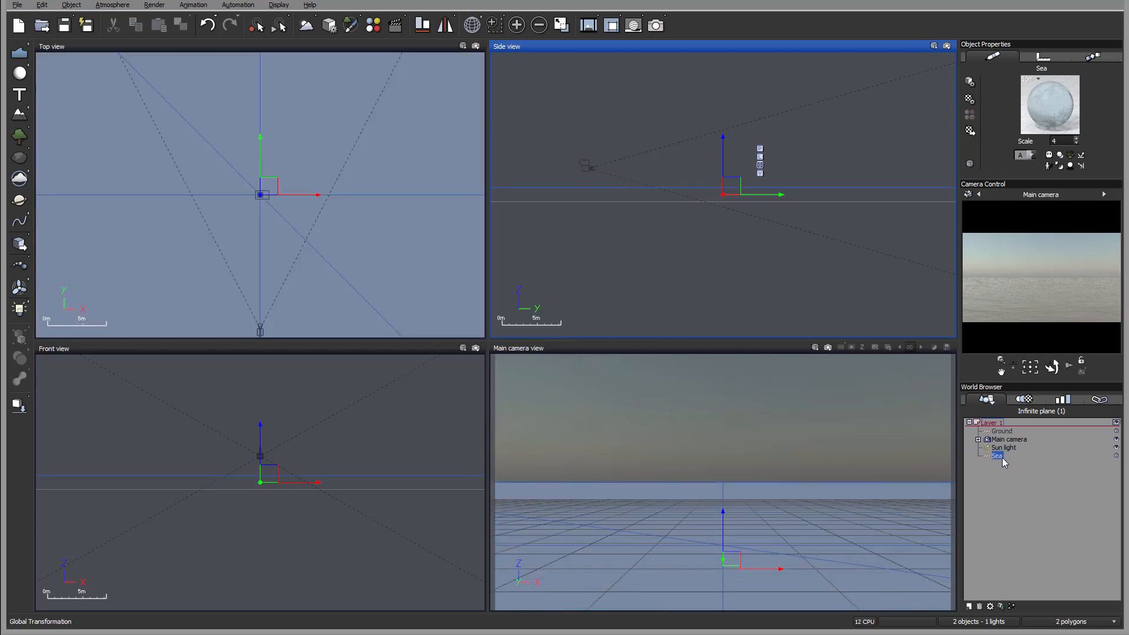
pyautogui.doubleClick(1045, 102)
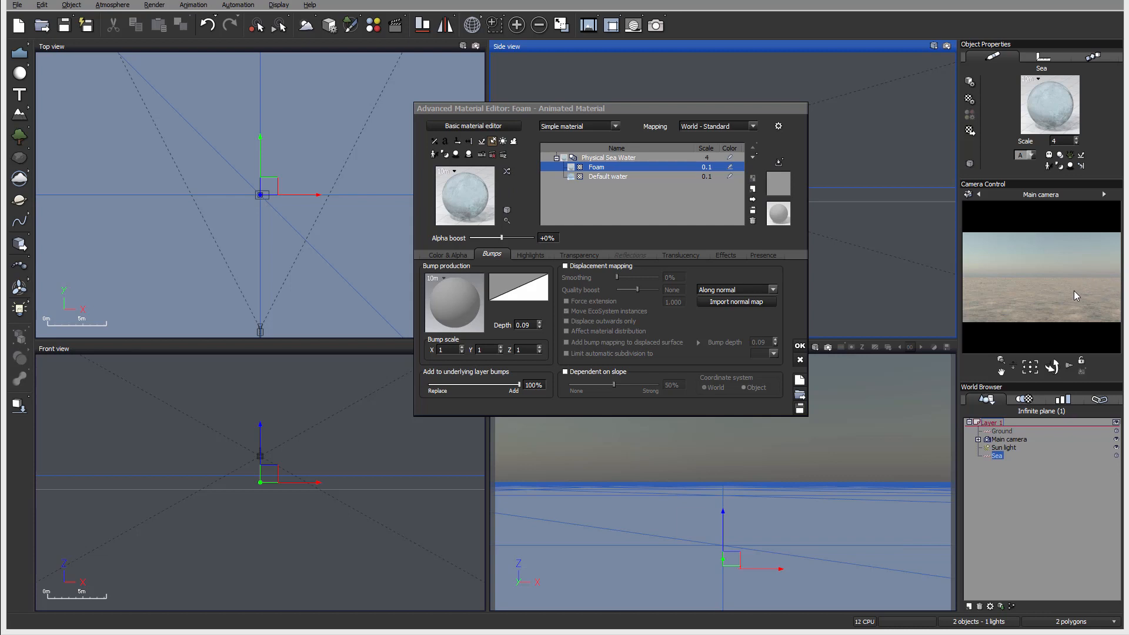
pyautogui.click(447, 254)
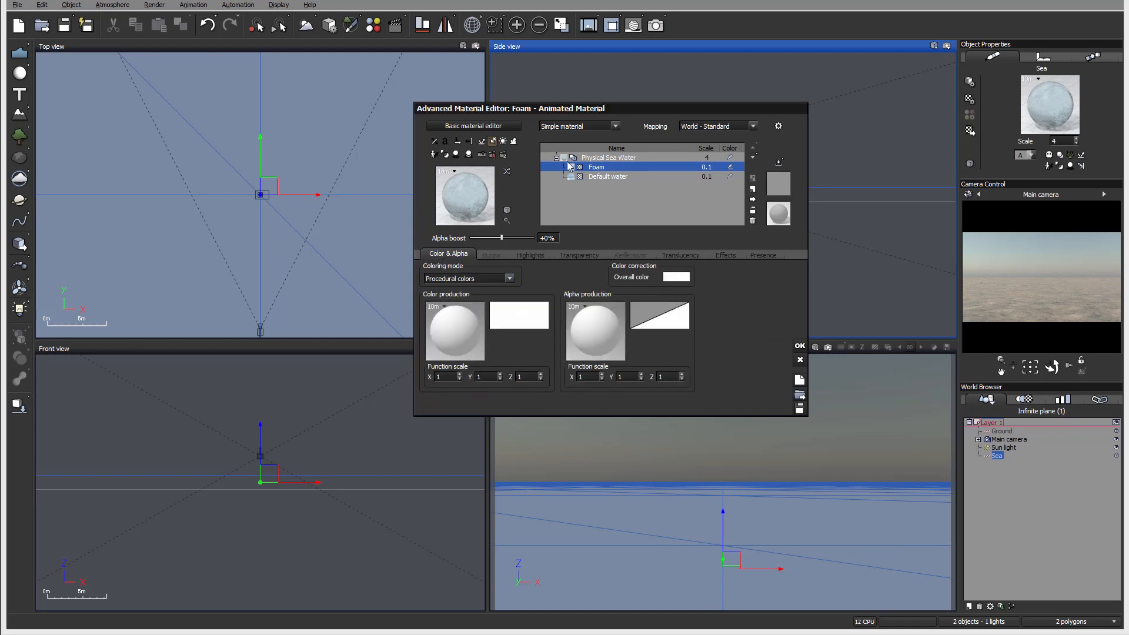
pyautogui.click(603, 177)
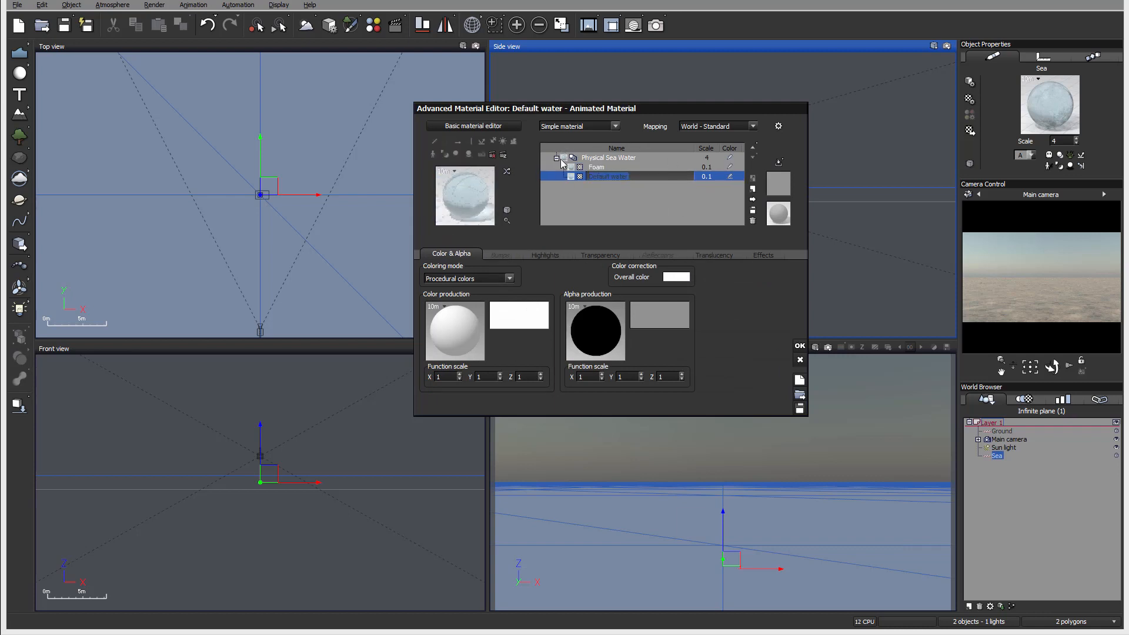
pyautogui.click(598, 255)
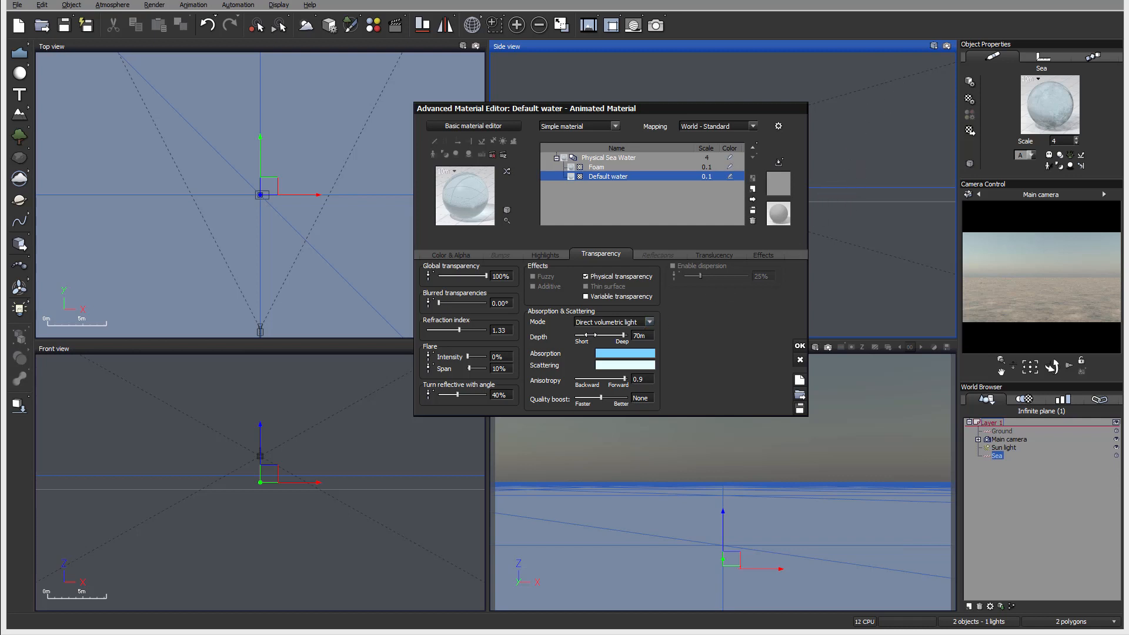
pyautogui.click(649, 322)
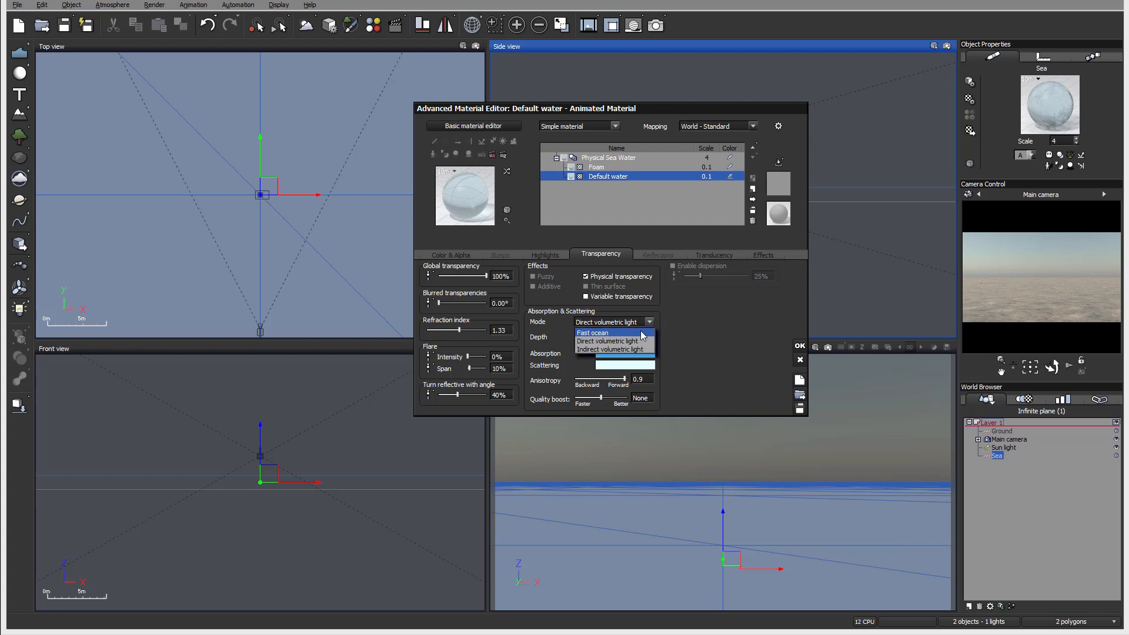
pyautogui.click(743, 316)
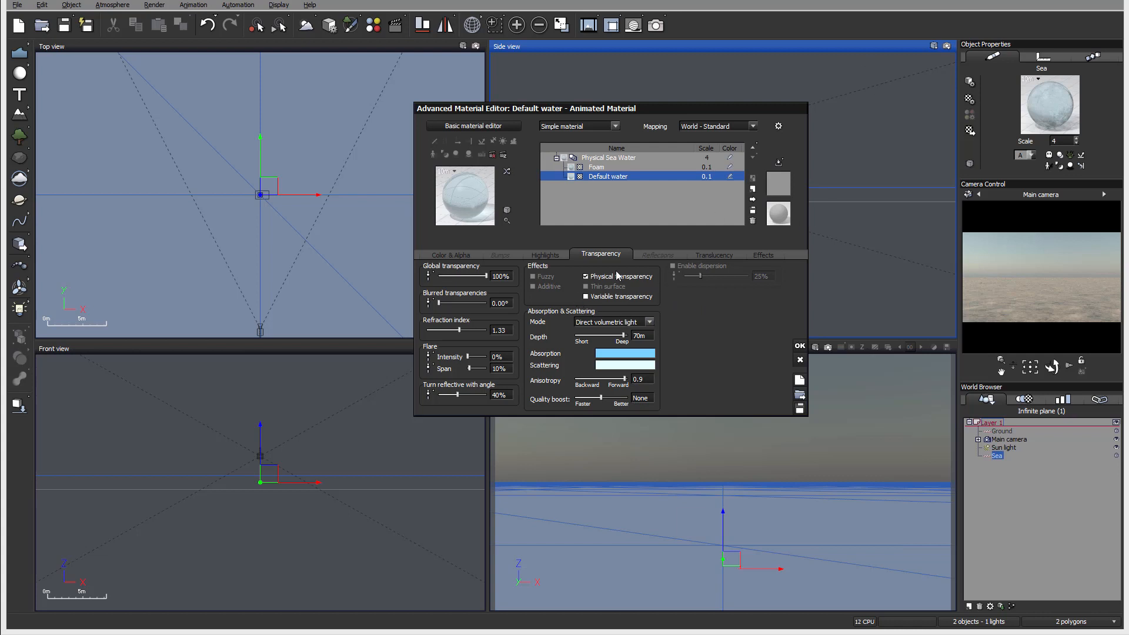
# Try the Default water layer with physical transparency off and variable transparency on, restore both options and leave the material editor without applying changes
pyautogui.click(586, 277)
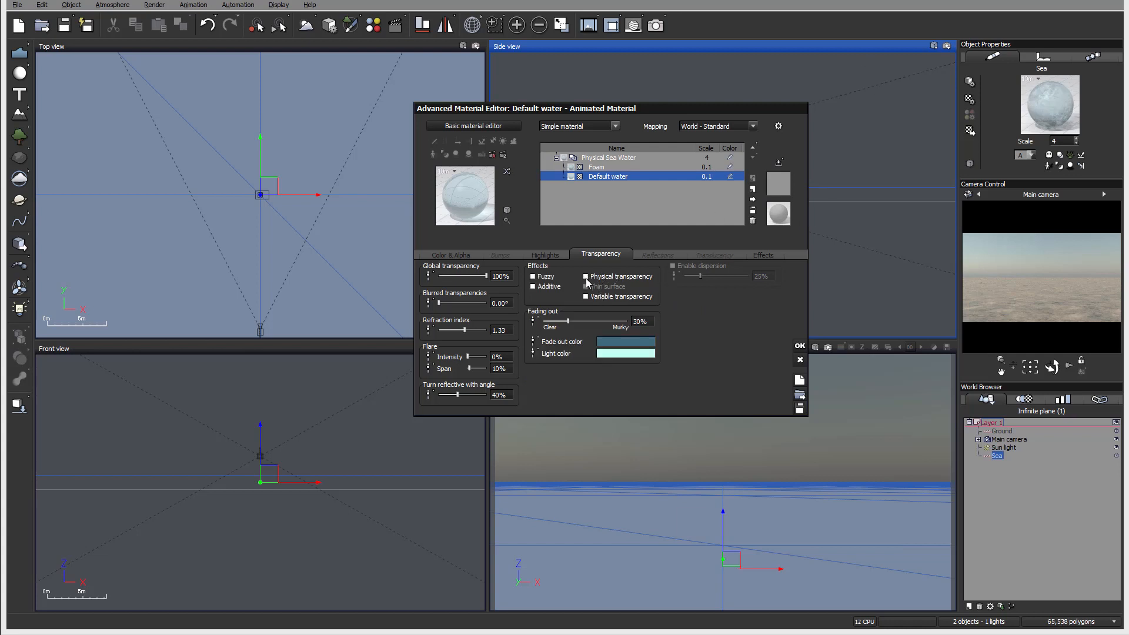
pyautogui.click(603, 297)
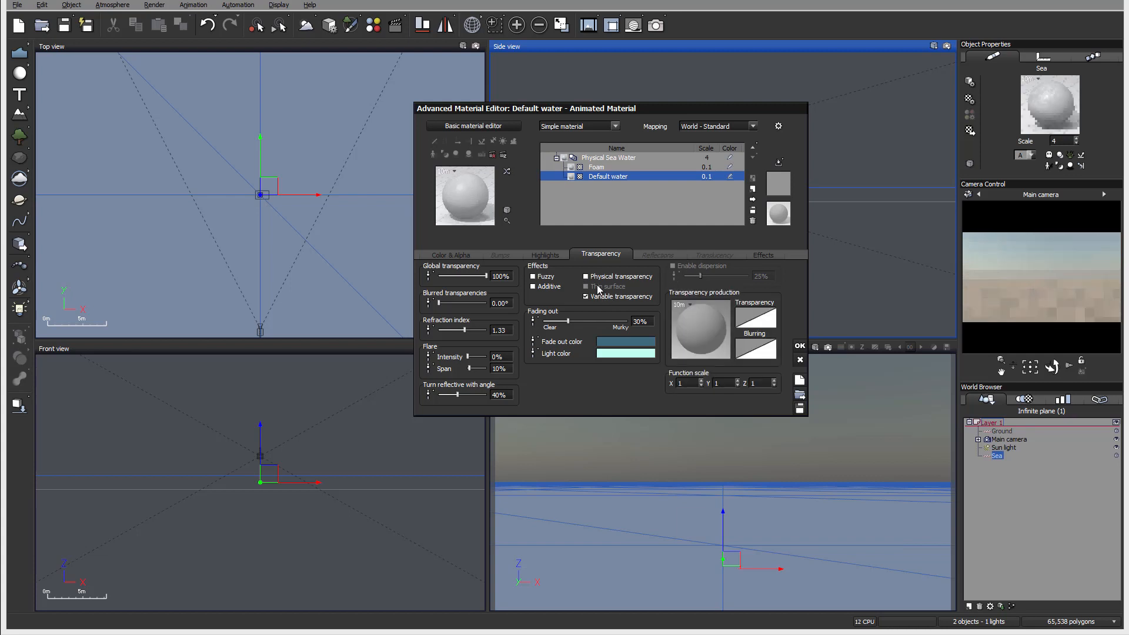
pyautogui.click(594, 277)
pyautogui.click(591, 297)
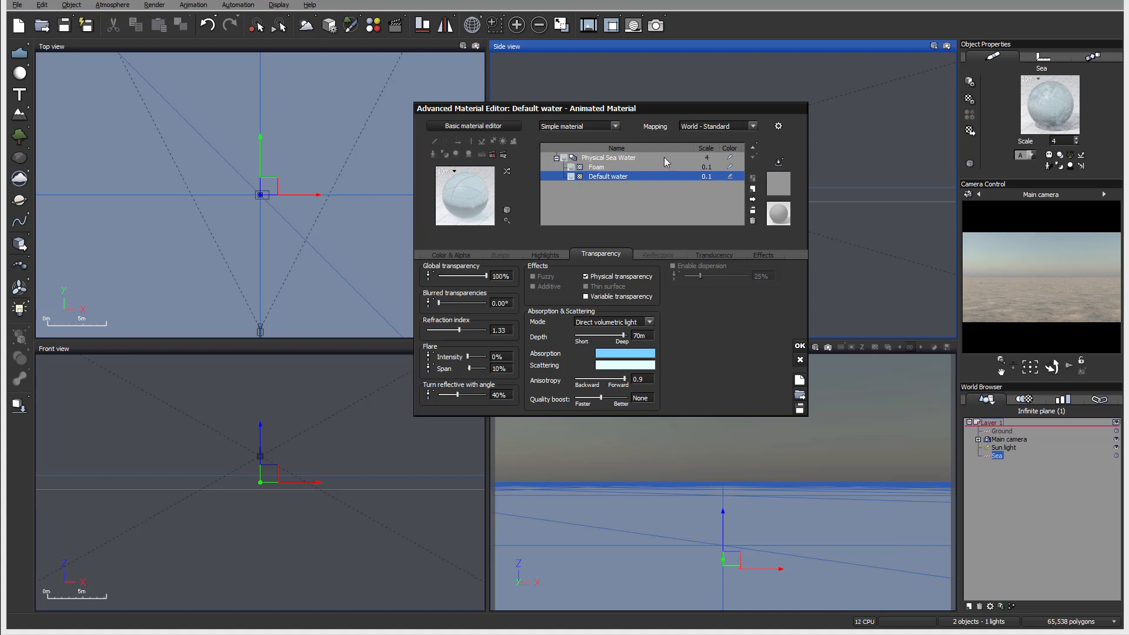
pyautogui.click(800, 360)
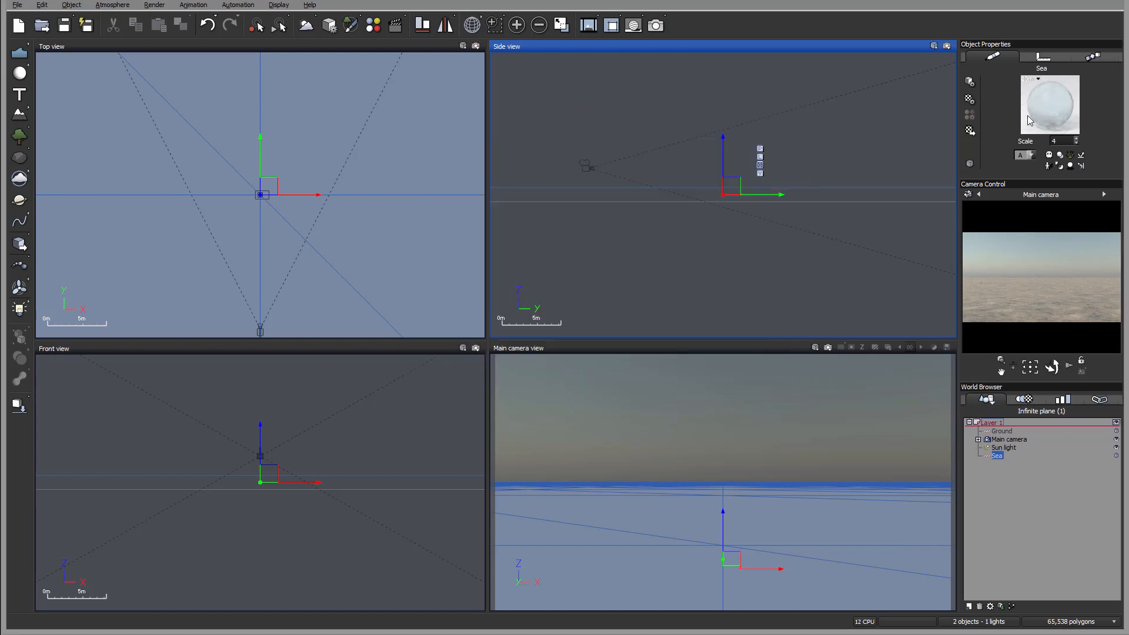
# Replace the sea's material with Tropical water from the Liquids collection and inspect its transparency settings without changing them
pyautogui.click(969, 130)
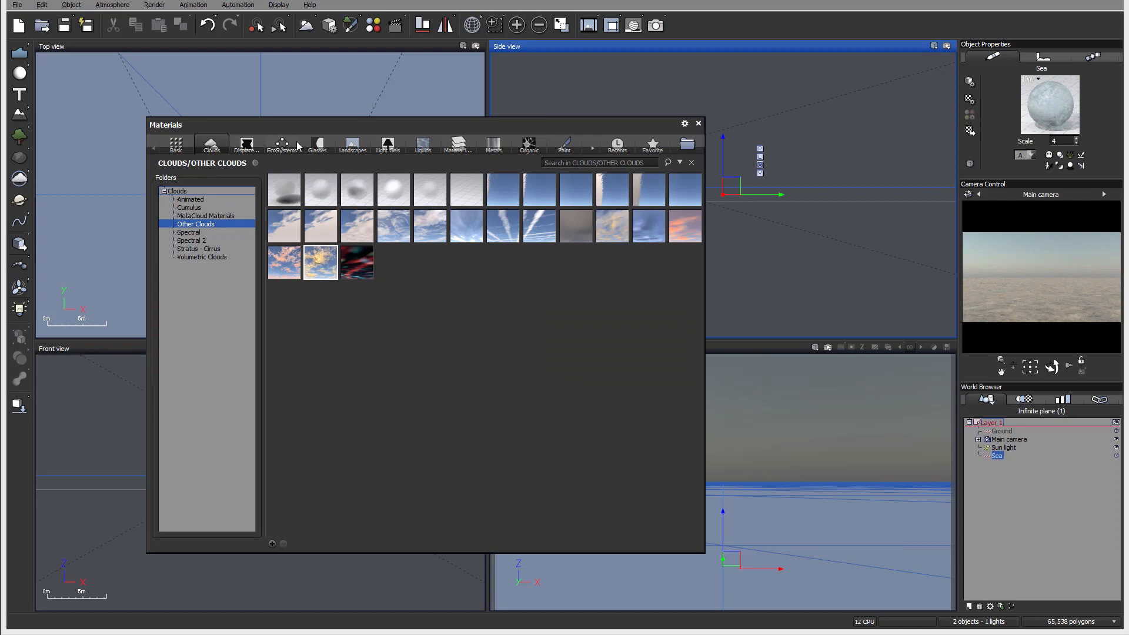
pyautogui.click(423, 144)
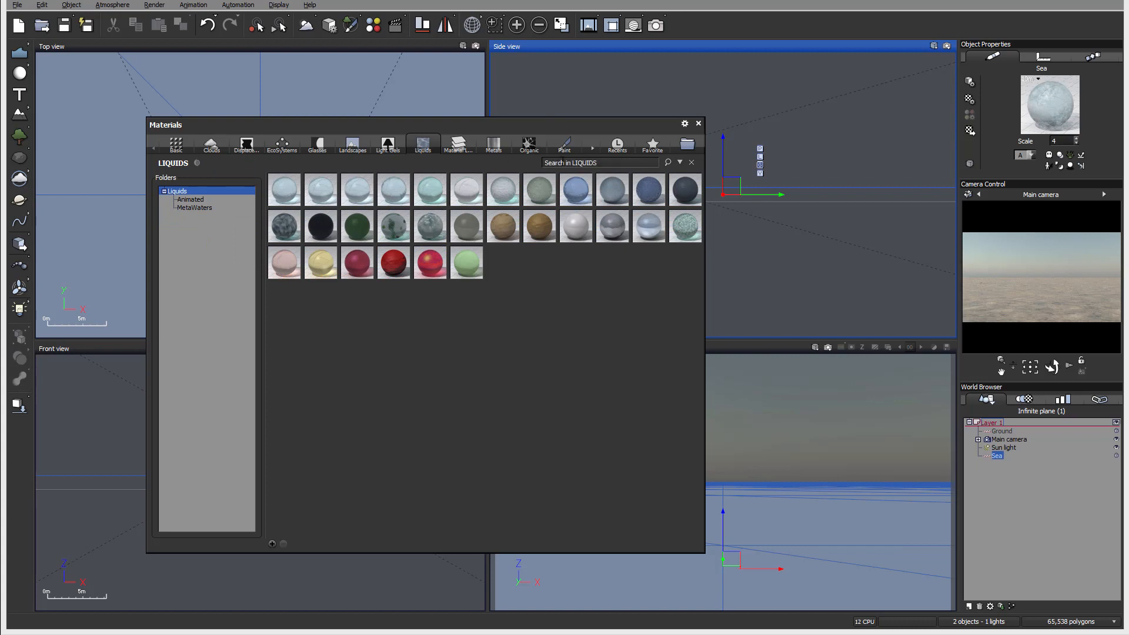
pyautogui.click(203, 207)
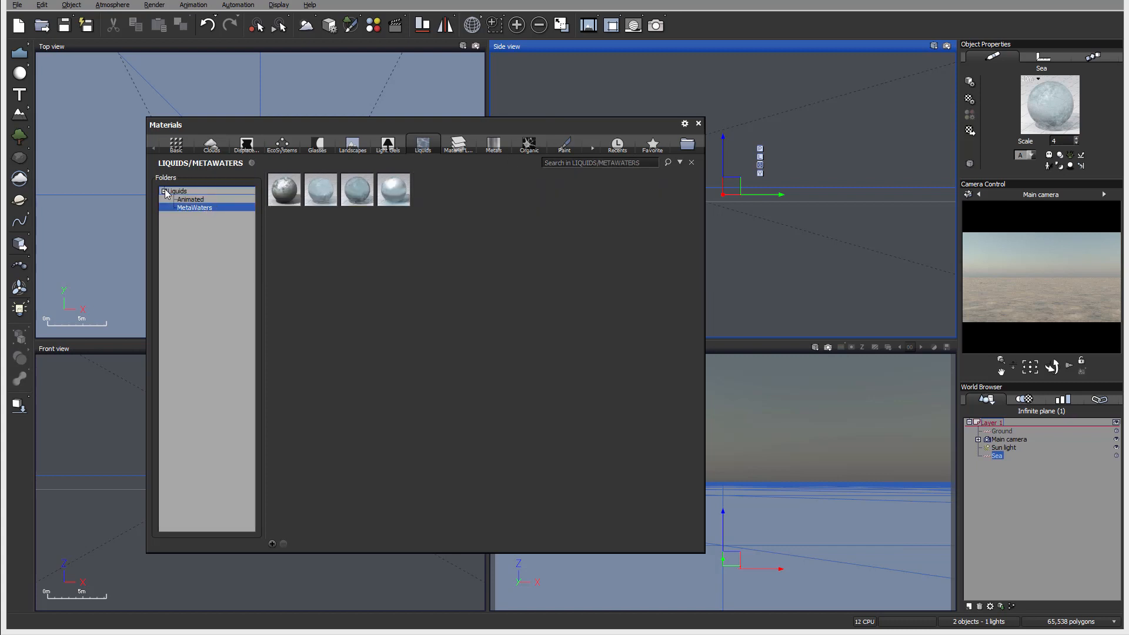
pyautogui.click(187, 192)
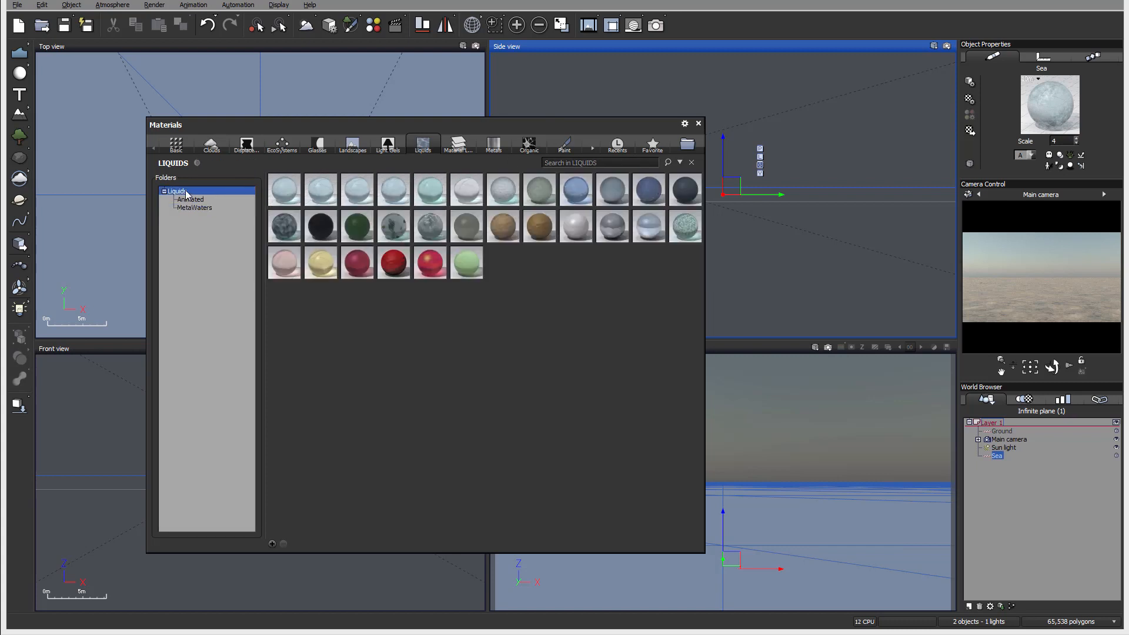
pyautogui.doubleClick(428, 190)
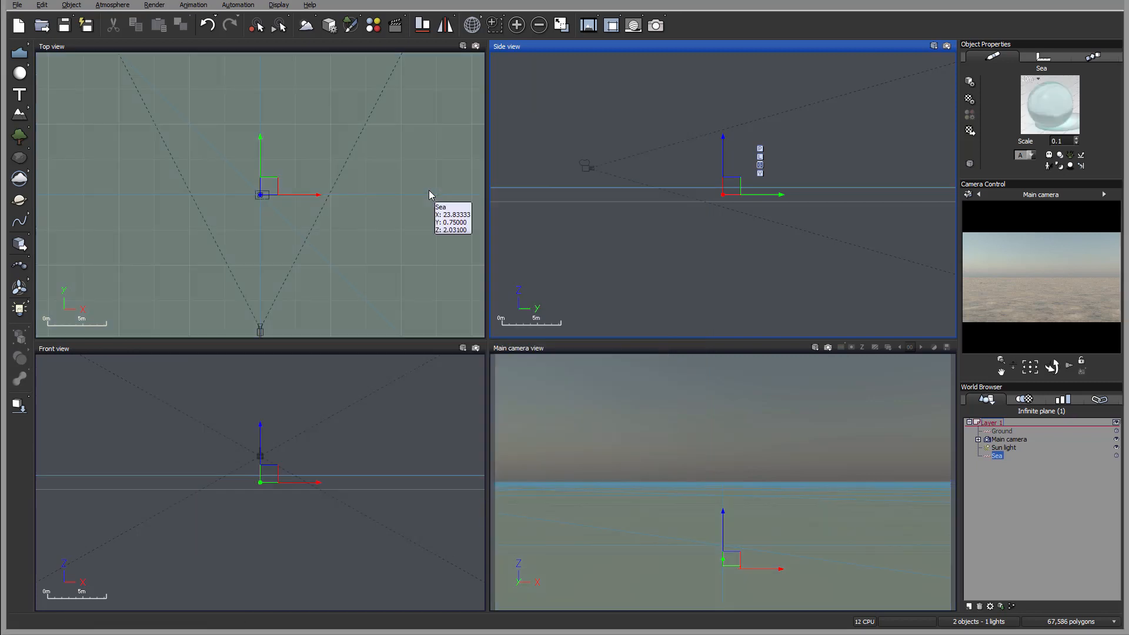
pyautogui.doubleClick(1053, 106)
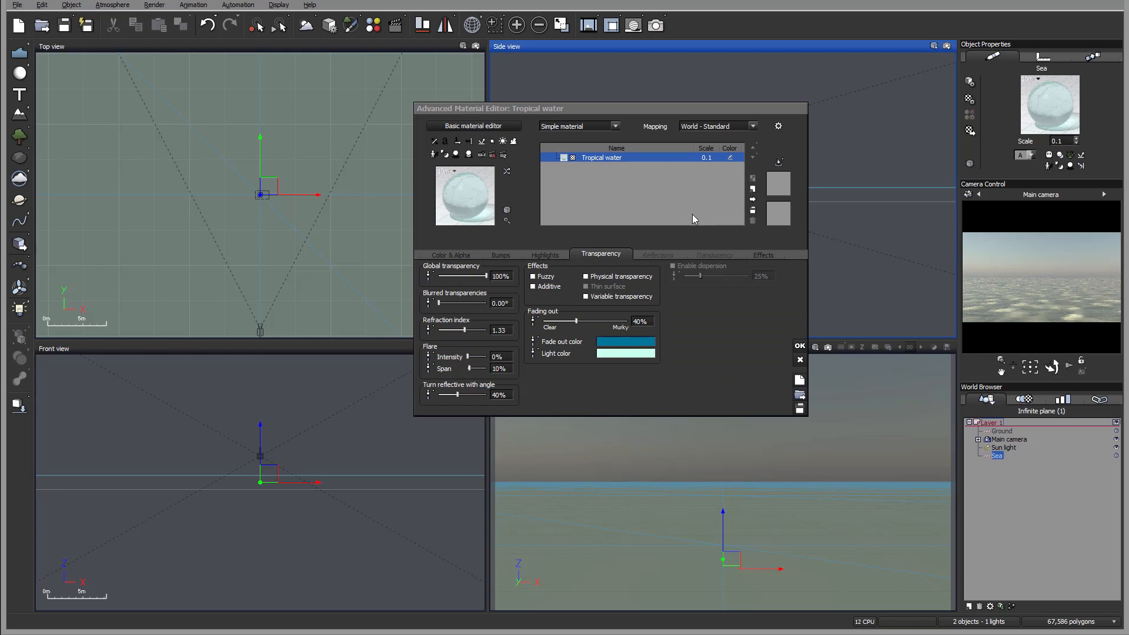
pyautogui.click(801, 360)
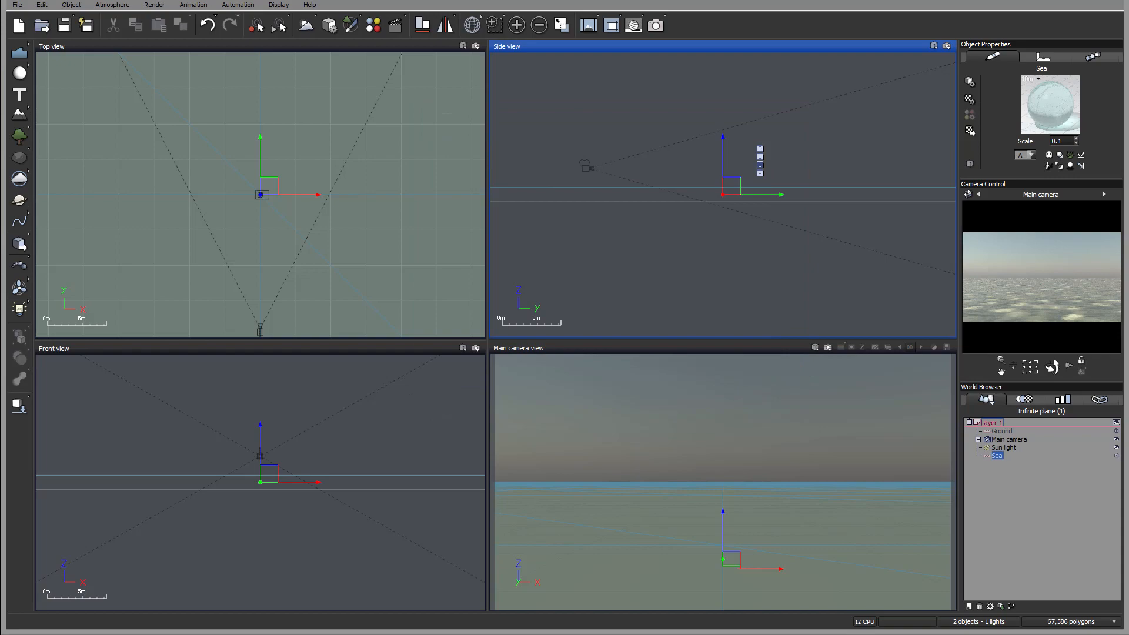